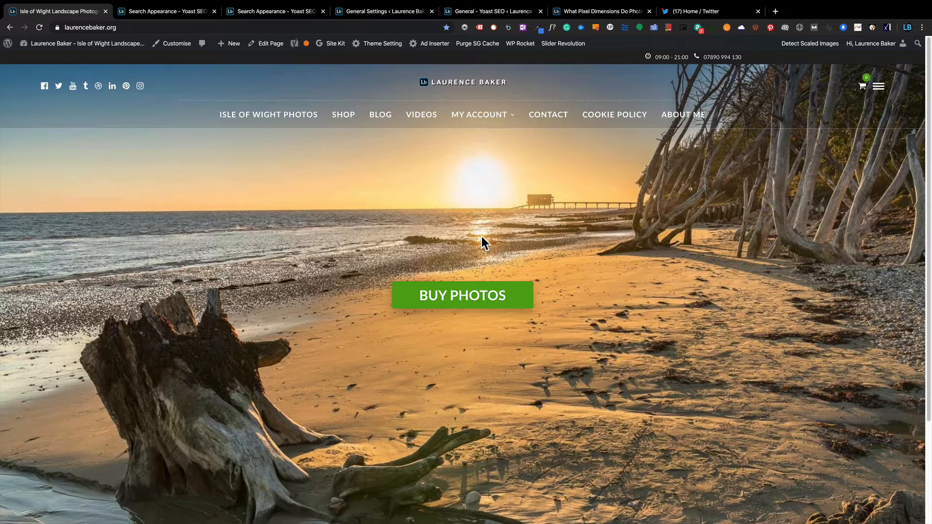
# Show All Posts with Yoast SEO score, readability, SEO title, meta description and keyphrase columns.
pyautogui.scroll(-1, 451, 253)
pyautogui.scroll(1, 417, 264)
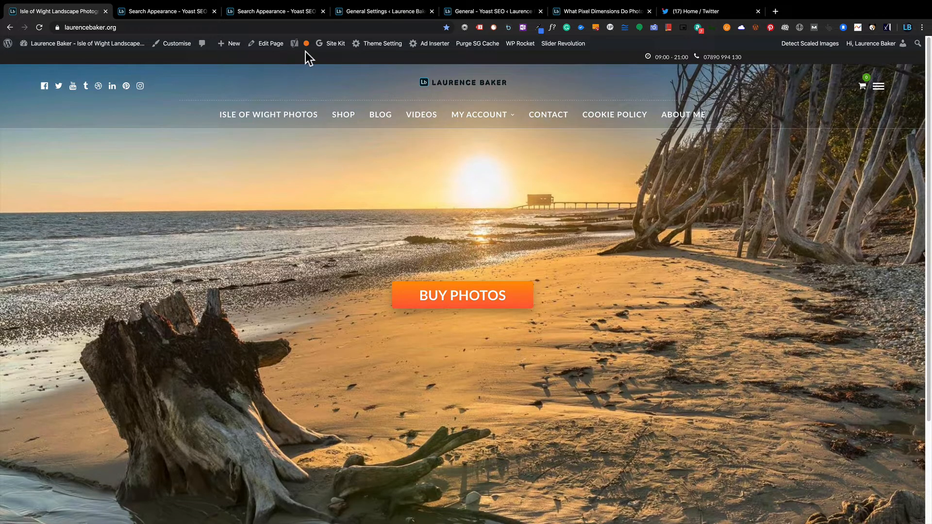
pyautogui.moveTo(304, 46)
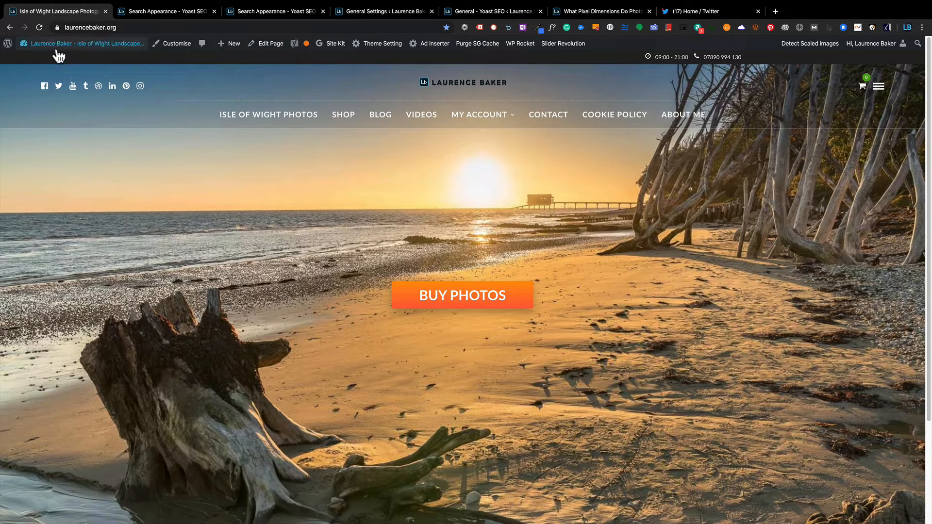
pyautogui.moveTo(49, 45)
pyautogui.click(40, 61)
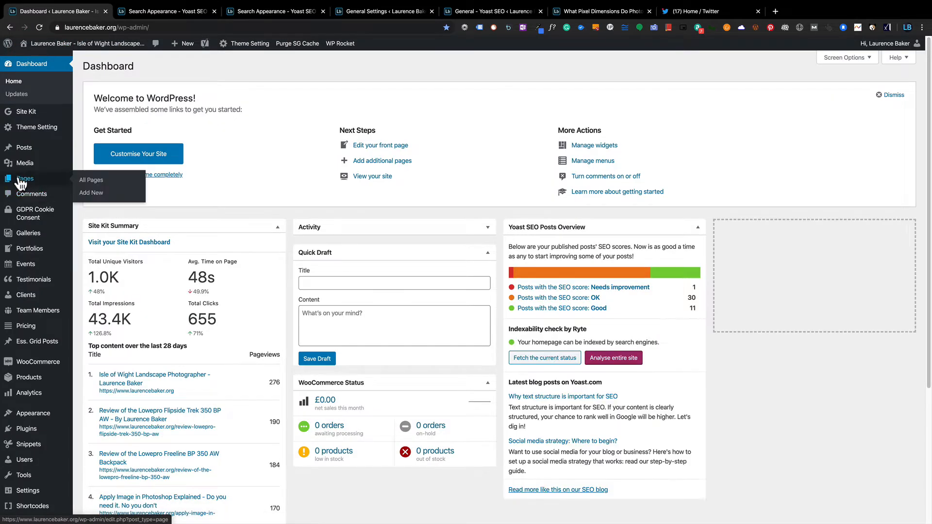
pyautogui.moveTo(24, 148)
pyautogui.click(91, 152)
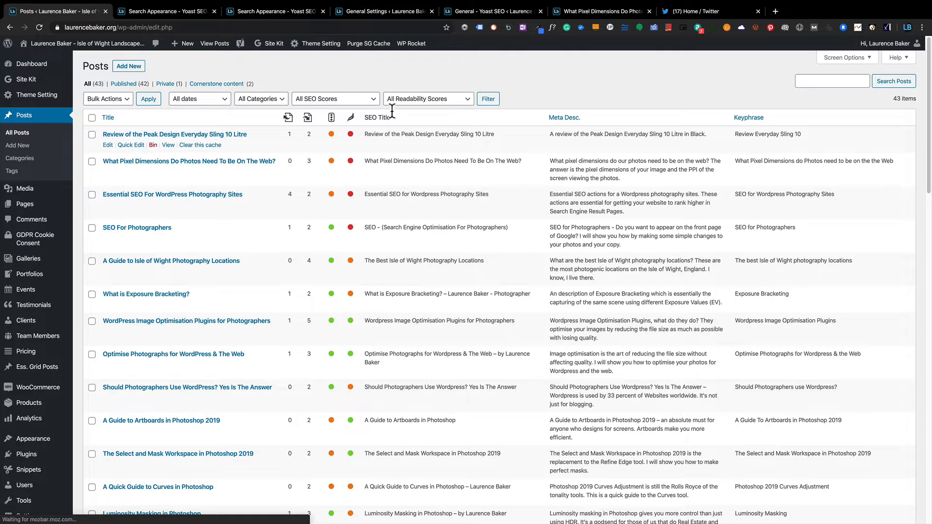
pyautogui.click(835, 57)
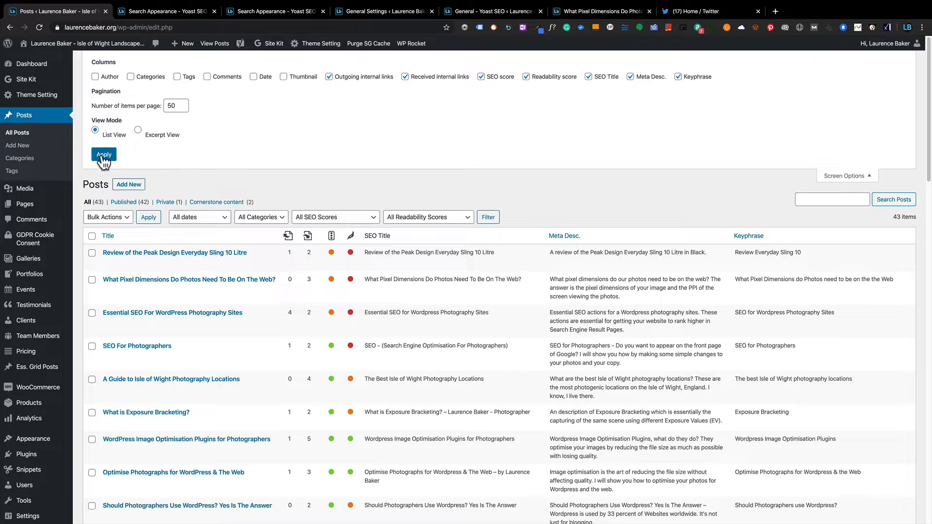
pyautogui.click(845, 175)
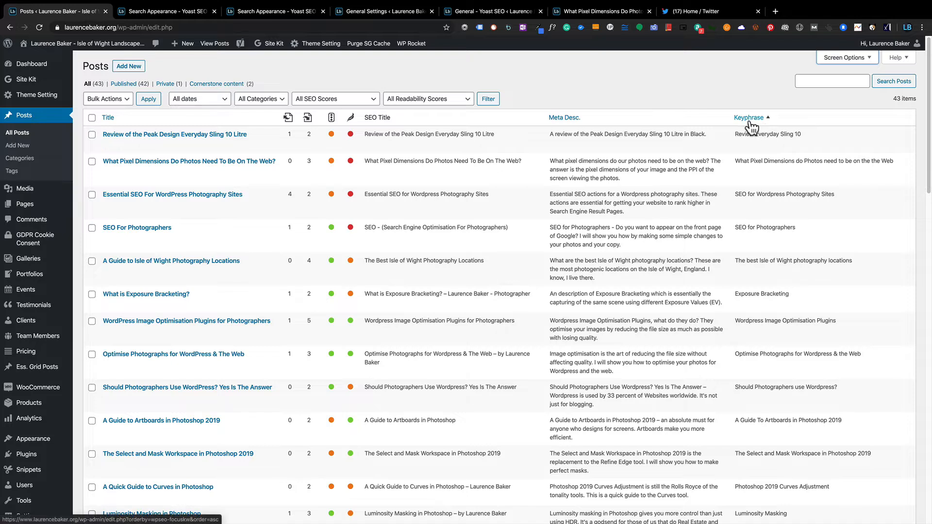
# Filter the posts list to Cornerstone content, leaving 2 posts.
pyautogui.click(205, 85)
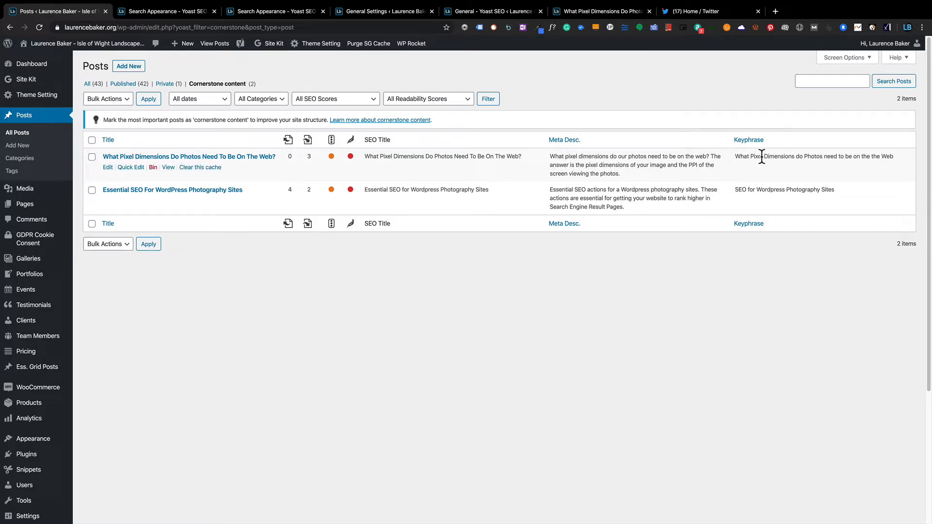
# Edit 'What Pixel Dimensions Do Photos Need To Be On The Web?' and scroll to its Yoast box.
pyautogui.click(108, 168)
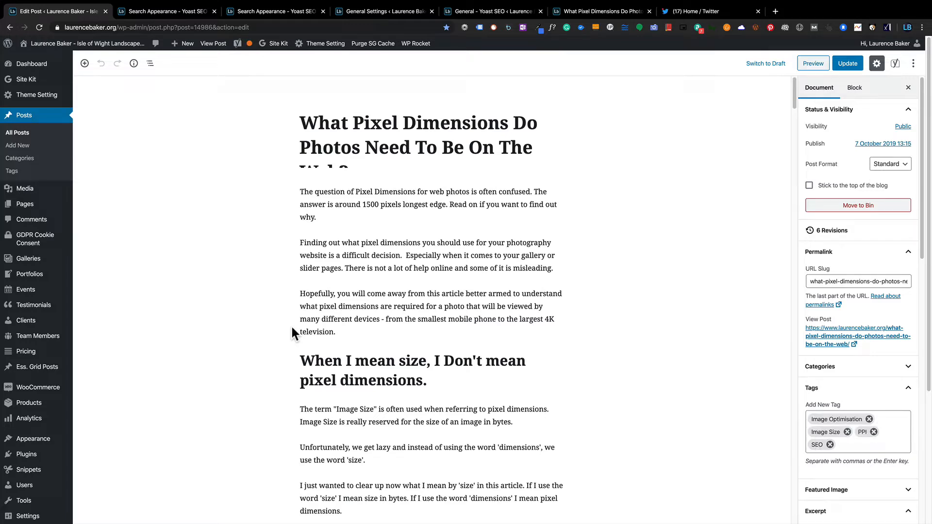
pyautogui.click(411, 124)
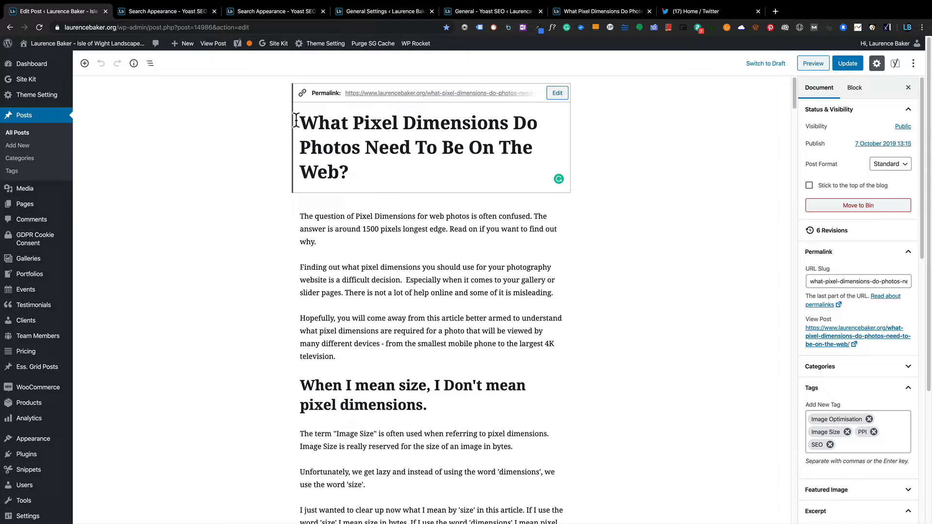
pyautogui.click(244, 135)
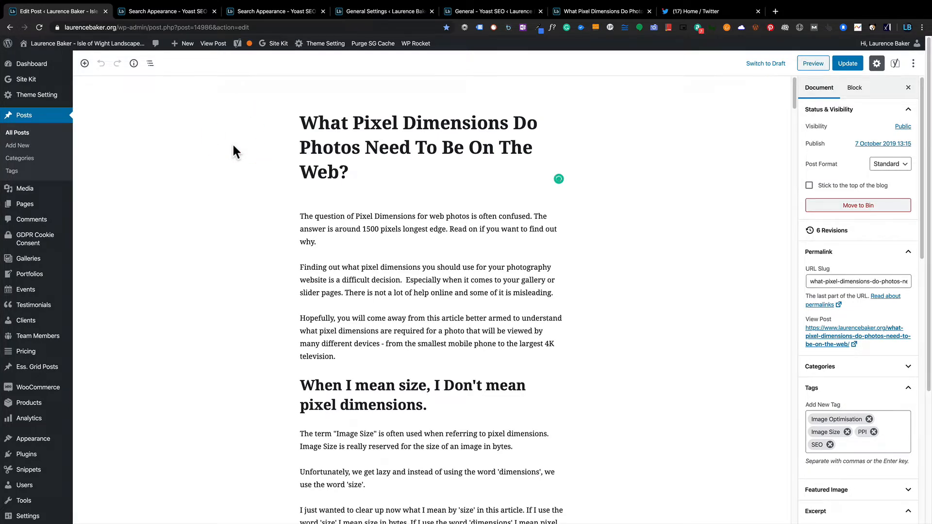
pyautogui.scroll(-20, 233, 146)
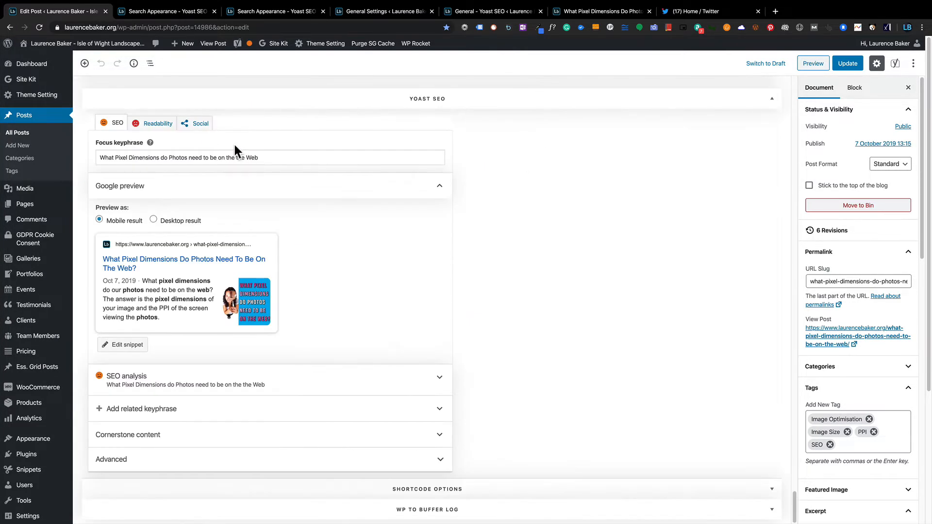
# Open the post's Yoast snippet editor and compare it with the Search Appearance content-type settings.
pyautogui.click(125, 346)
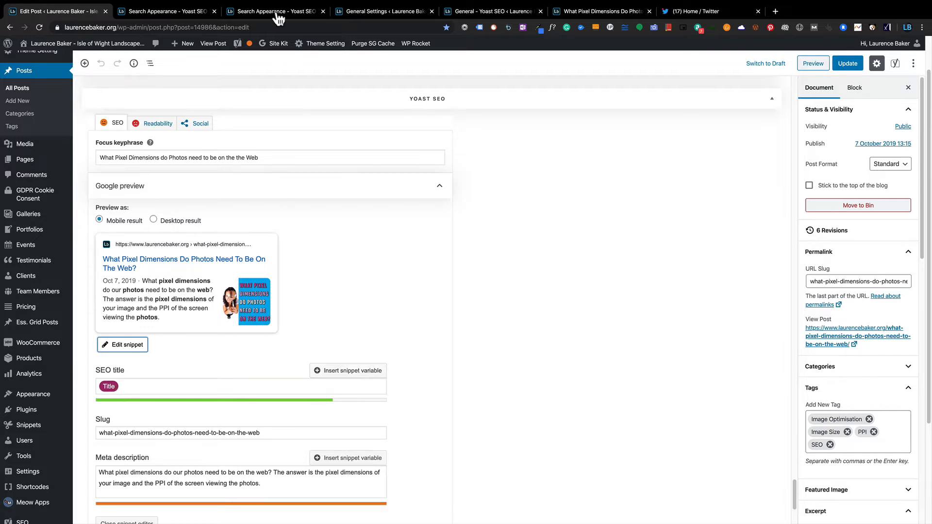
pyautogui.click(196, 12)
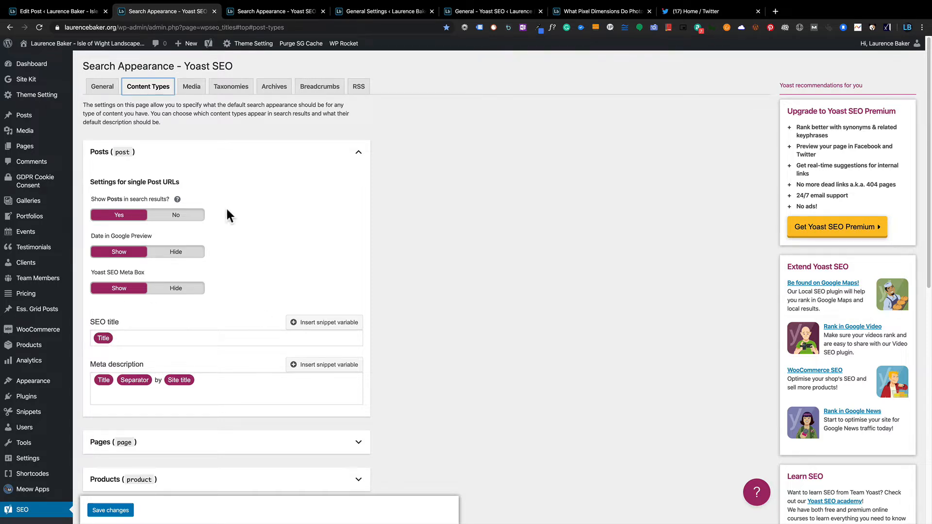
pyautogui.click(93, 11)
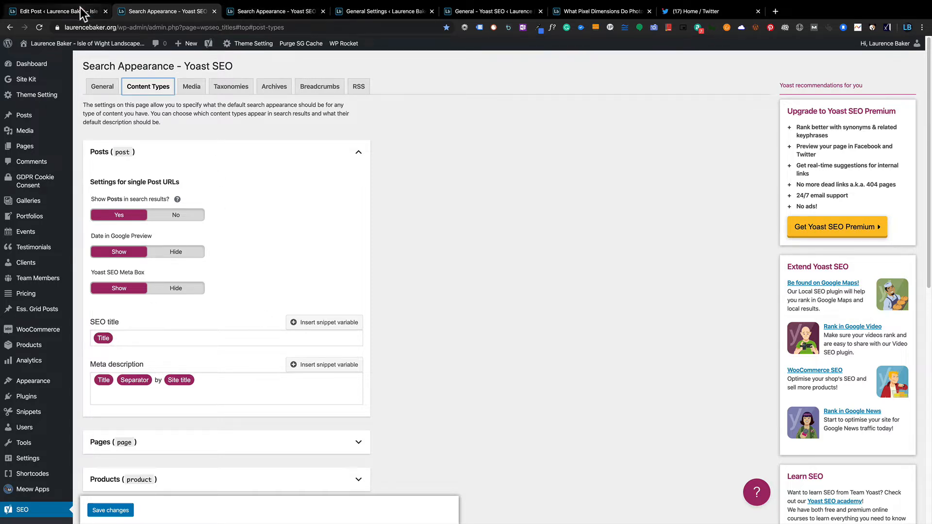
# Review the SEO title field, then view the published What Pixel Dimensions post.
pyautogui.scroll(20, 324, 156)
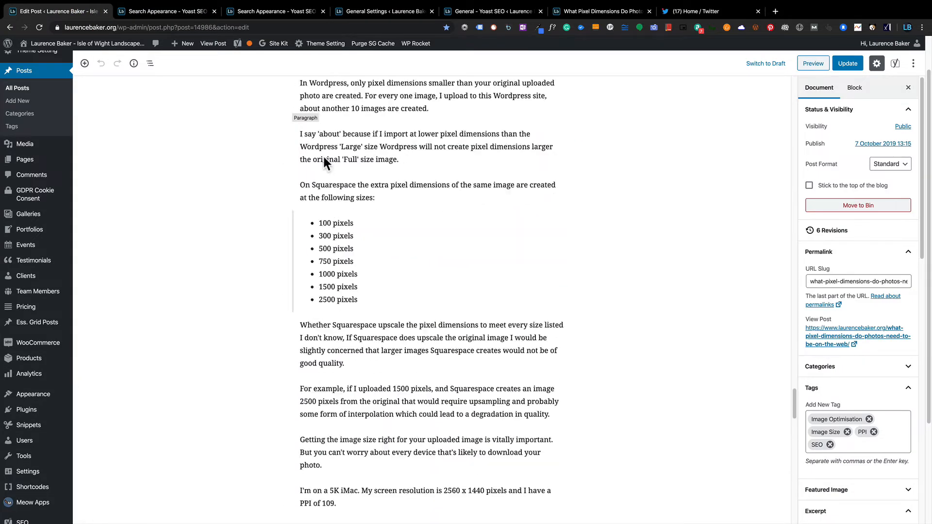
pyautogui.scroll(5, 324, 156)
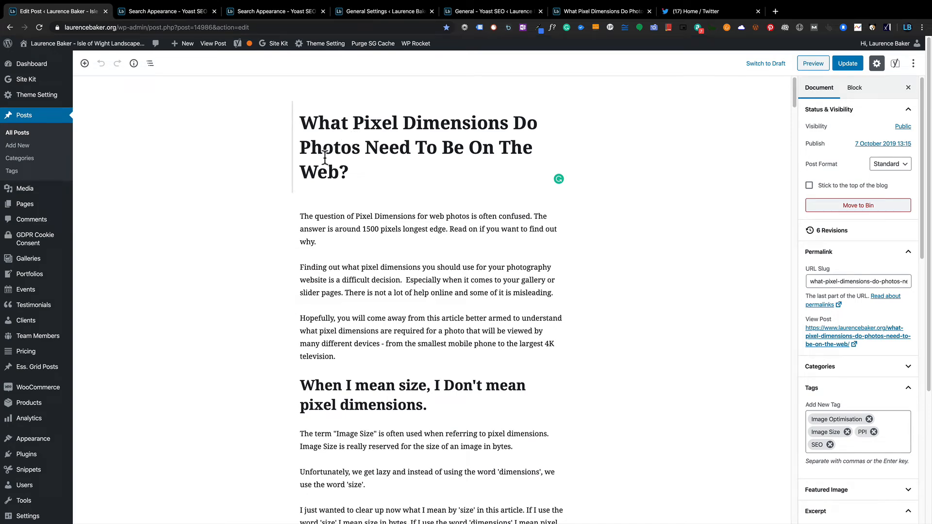
pyautogui.click(240, 193)
pyautogui.scroll(-20, 208, 265)
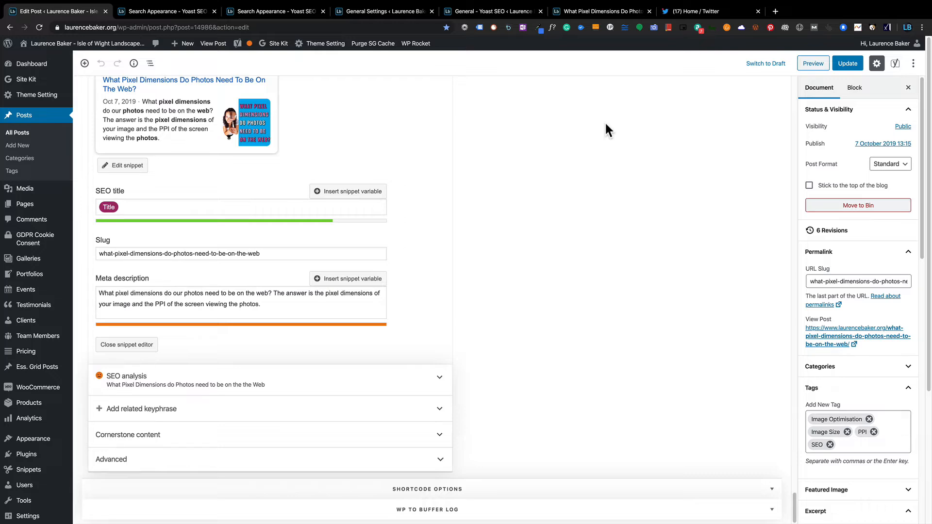
pyautogui.click(139, 206)
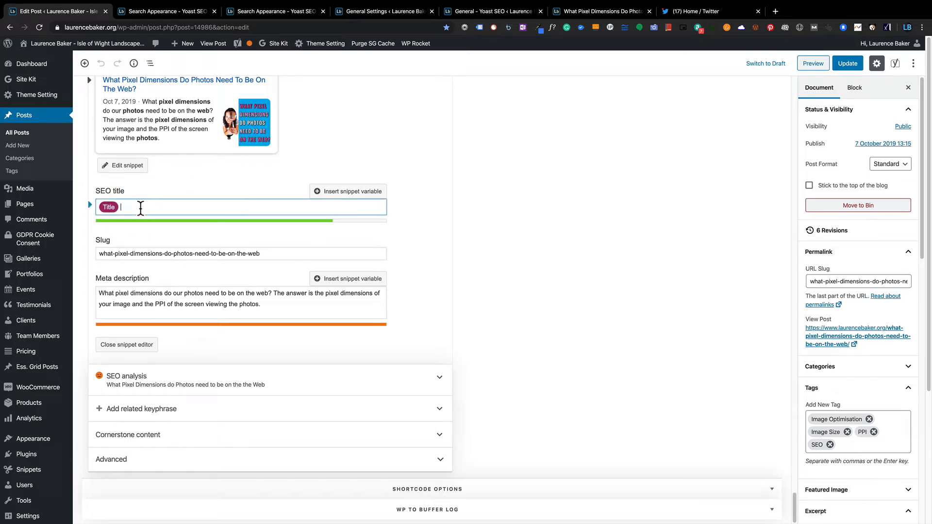
pyautogui.click(595, 11)
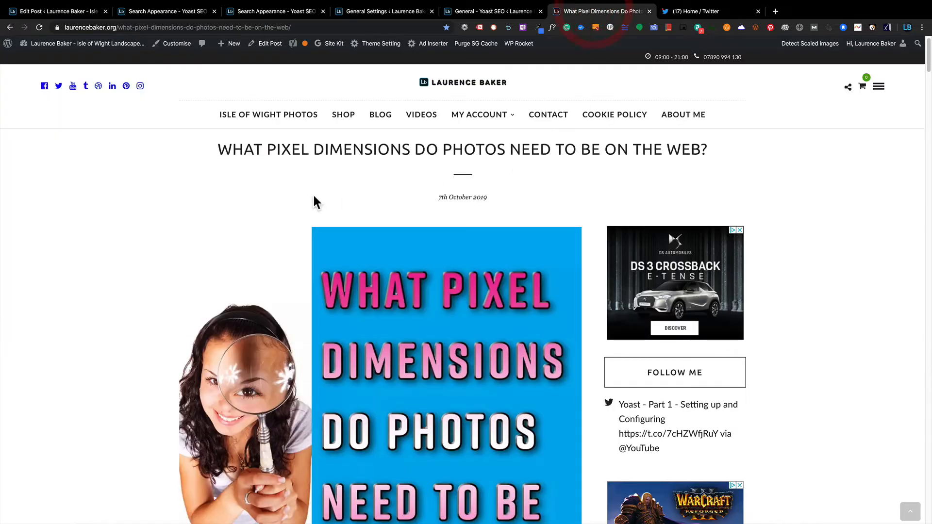
# Open DevTools on the live post and search its page source for '<titl'.
pyautogui.press('super+alt+i')
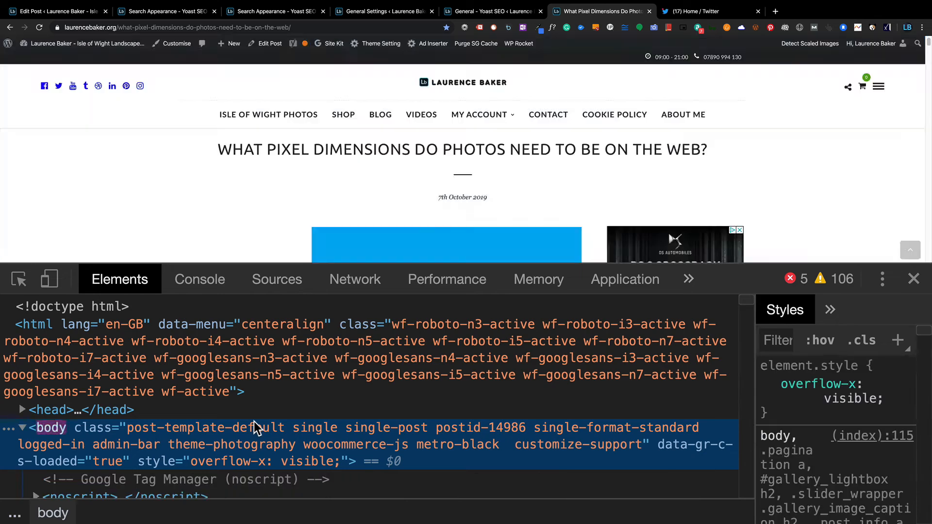
pyautogui.press('super+f')
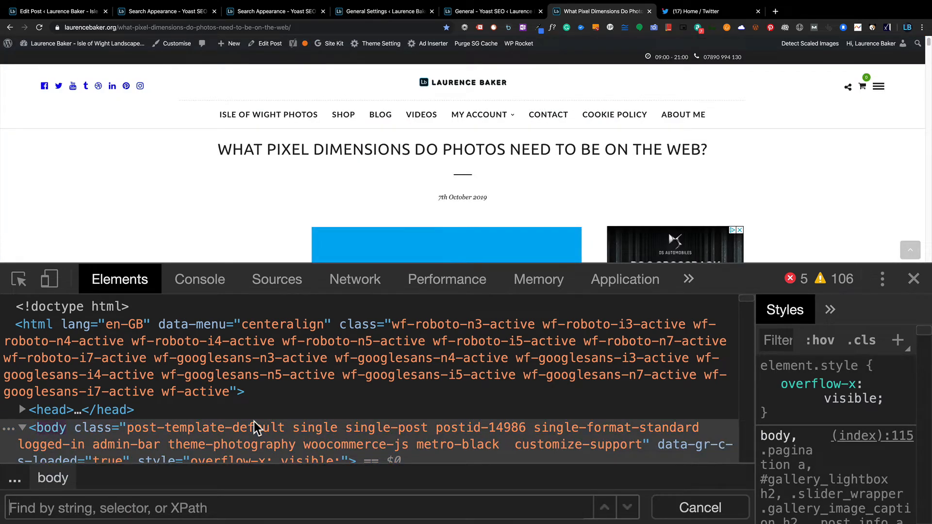
pyautogui.write('<titl')
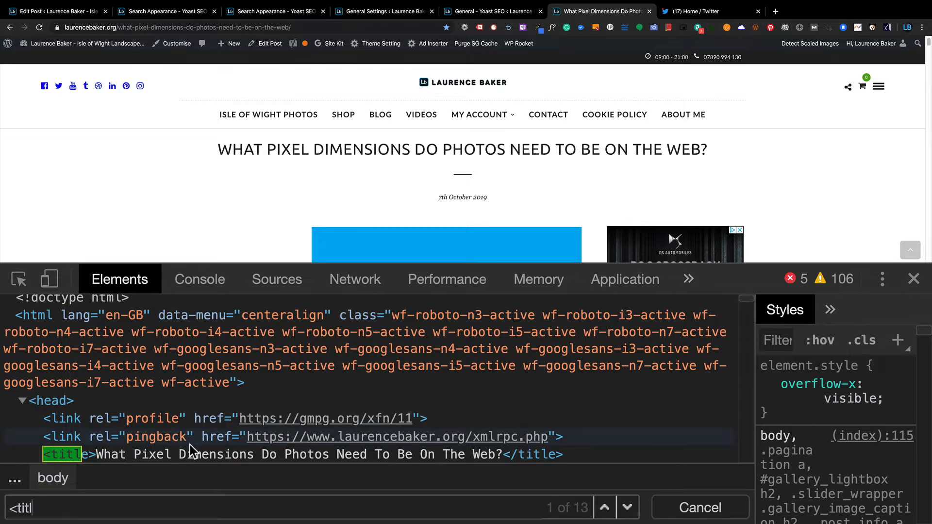
pyautogui.scroll(-1, 226, 446)
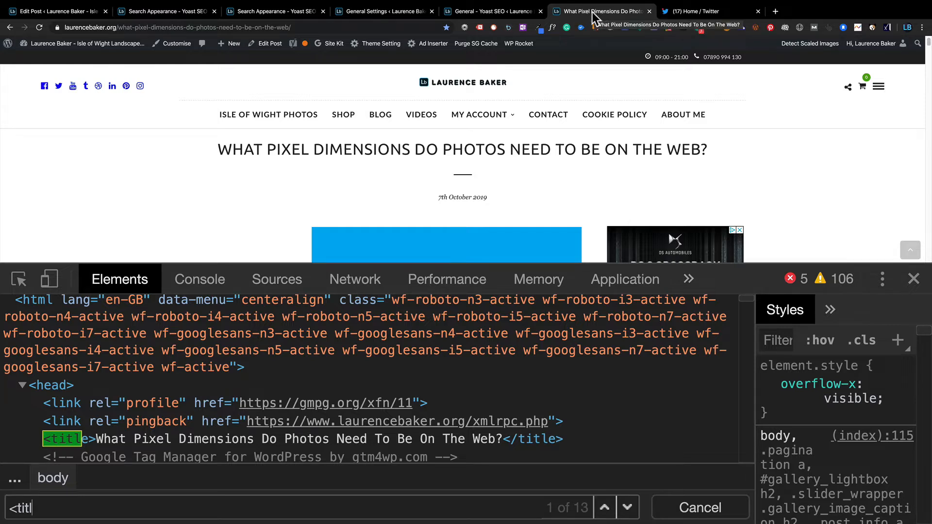
# Dismiss the bookmark popup and return to the Edit Post tab.
pyautogui.press('super+d')
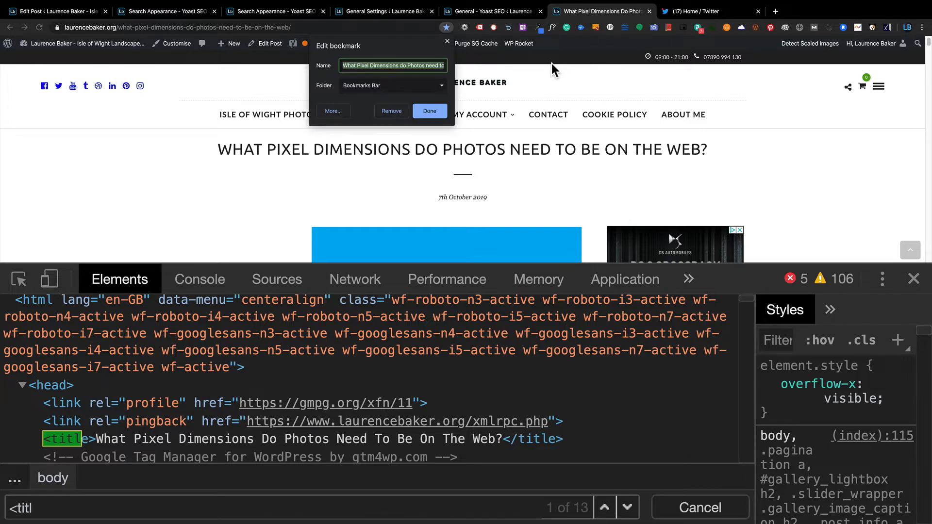
pyautogui.click(447, 41)
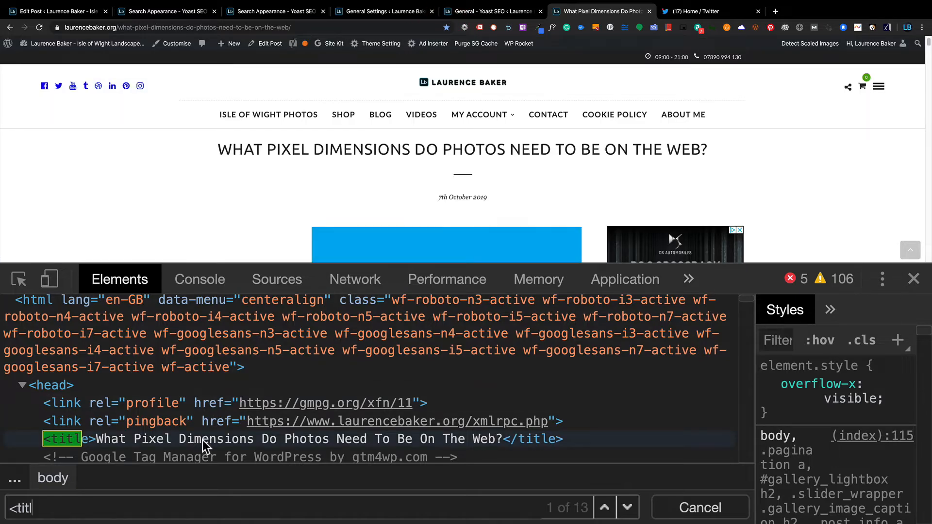
pyautogui.click(82, 11)
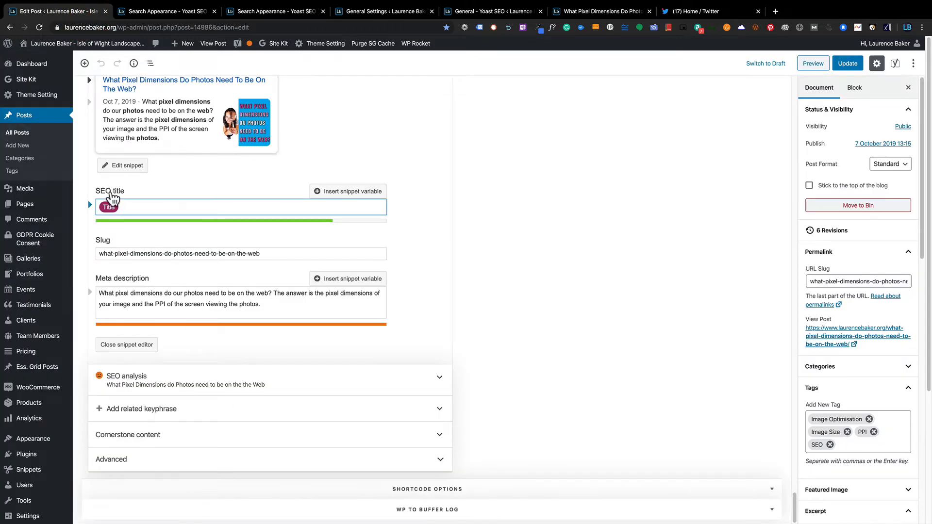
# Cancel a snippet-variable insertion in the SEO title, keeping it Title-only.
pyautogui.click(558, 163)
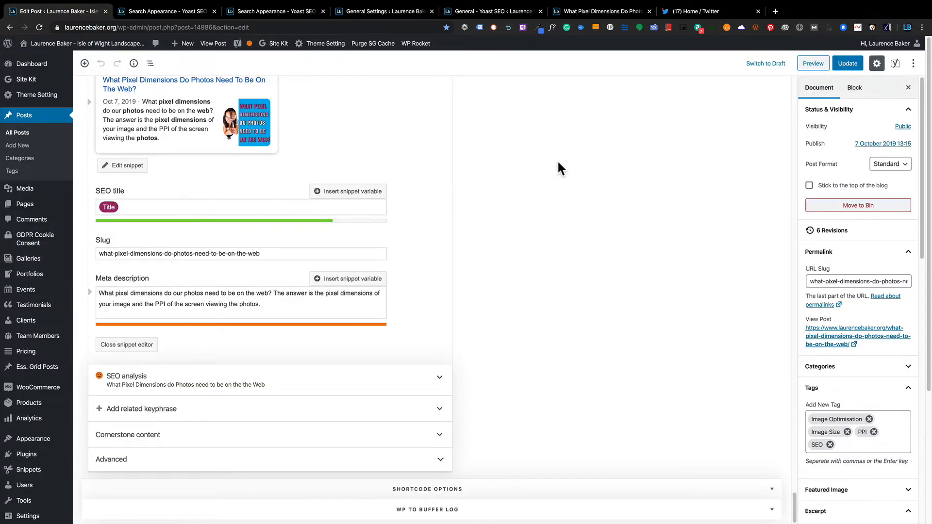
pyautogui.scroll(15, 558, 159)
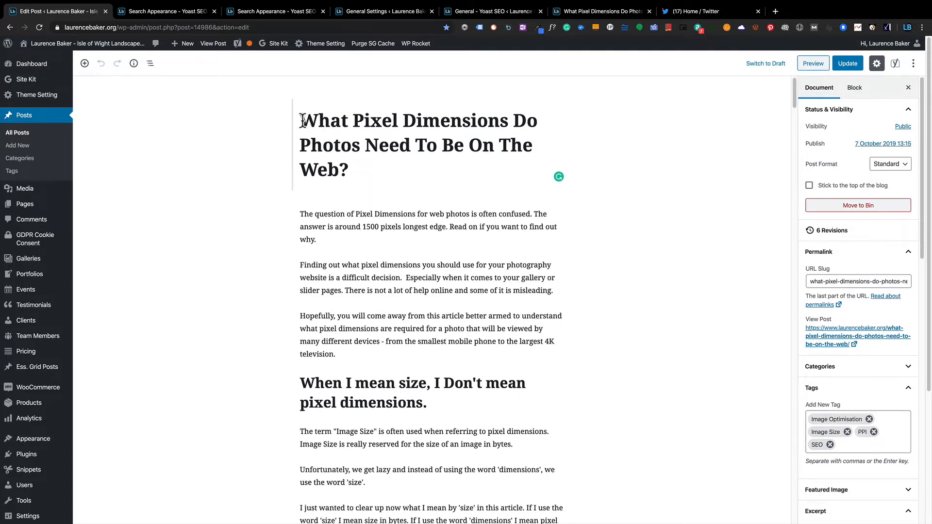
pyautogui.scroll(-15, 255, 265)
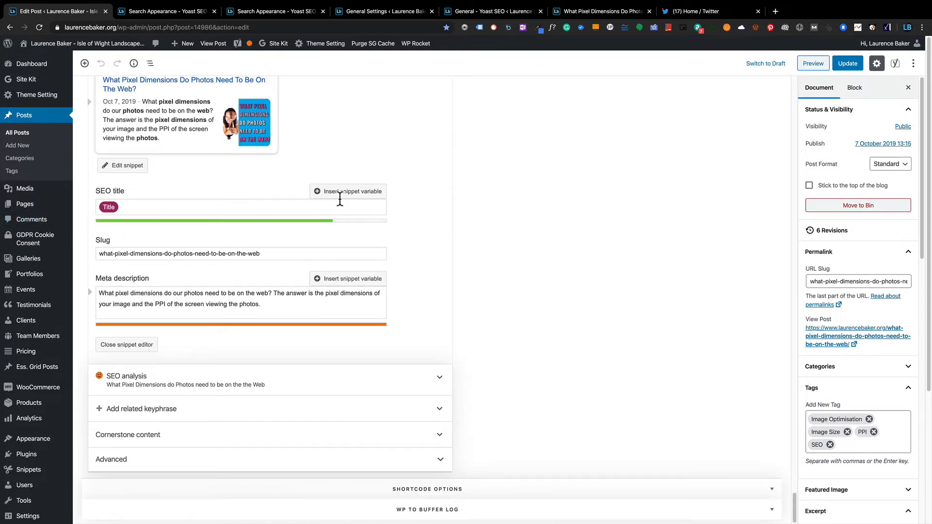
pyautogui.click(341, 192)
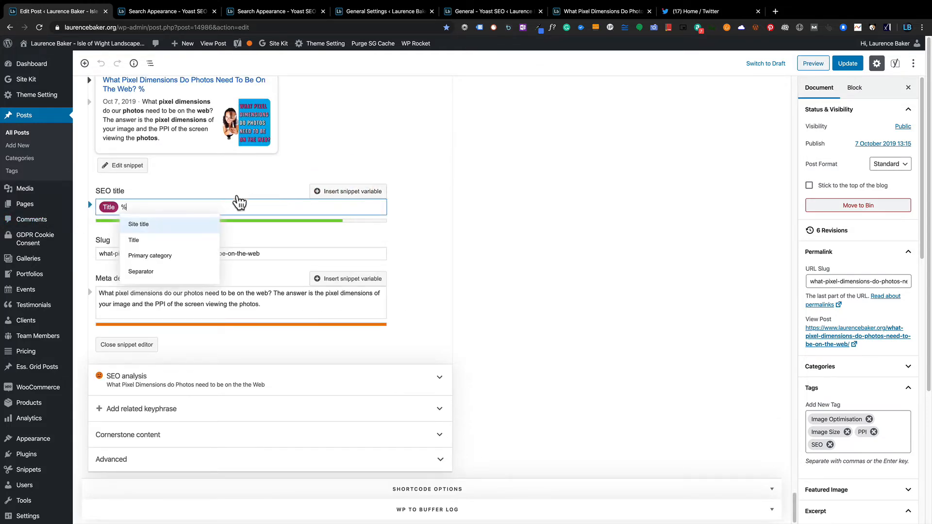
pyautogui.click(253, 190)
pyautogui.press('BackSpace')
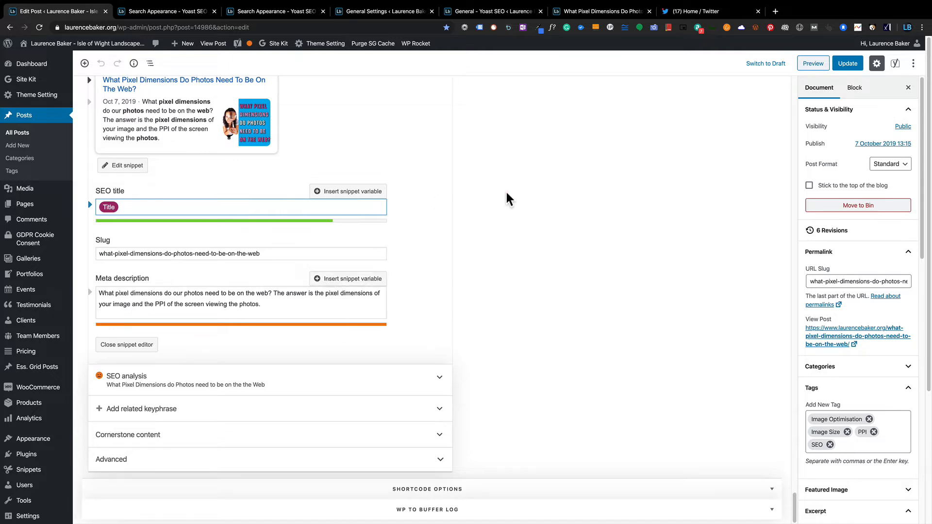
# Show the Yoast SEO sidebar for this post beside the editor.
pyautogui.click(572, 192)
pyautogui.scroll(15, 570, 189)
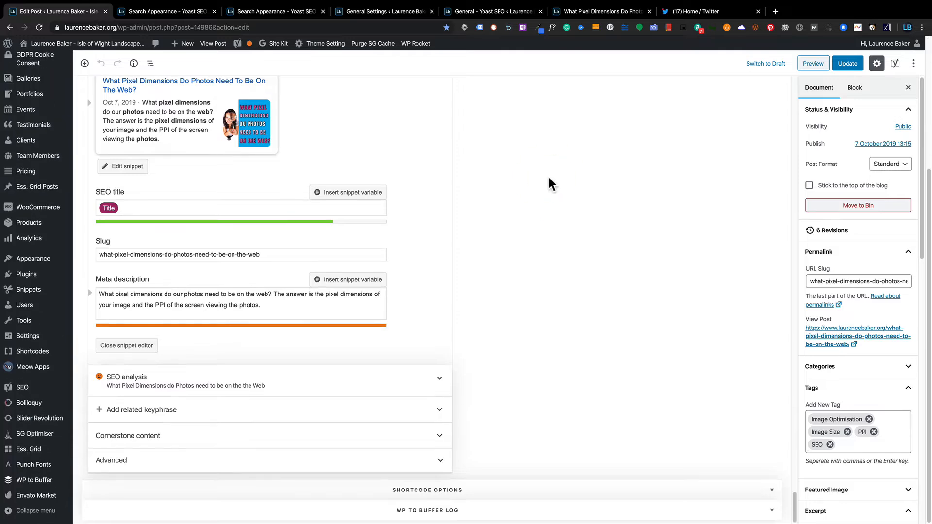
pyautogui.click(896, 63)
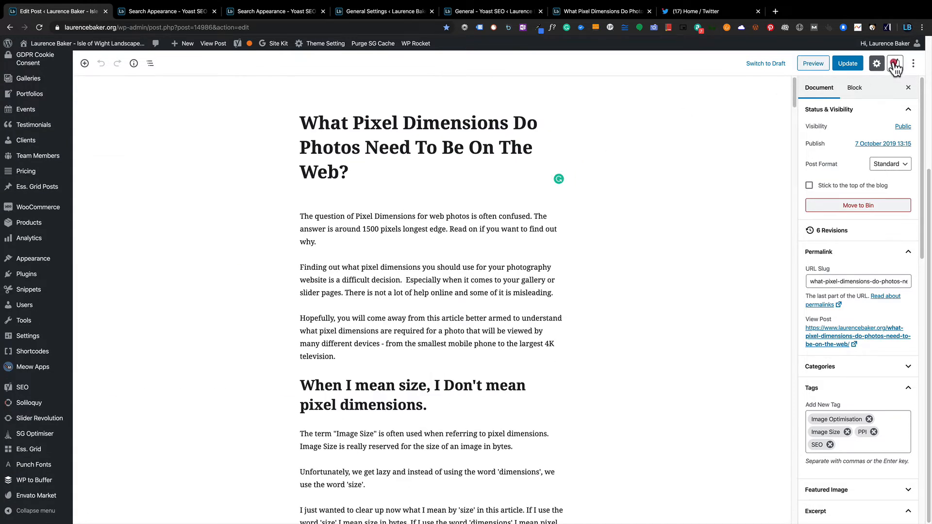
pyautogui.click(316, 122)
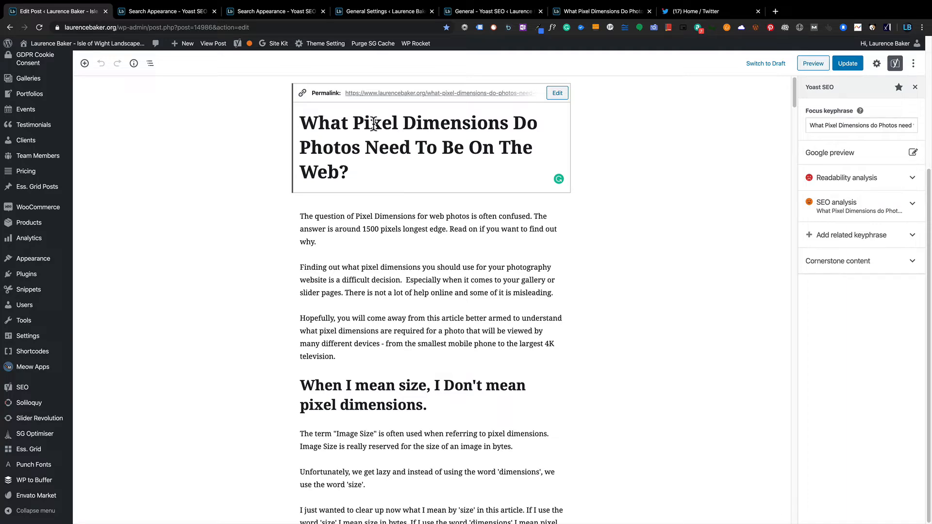
pyautogui.click(225, 189)
pyautogui.scroll(-20, 226, 191)
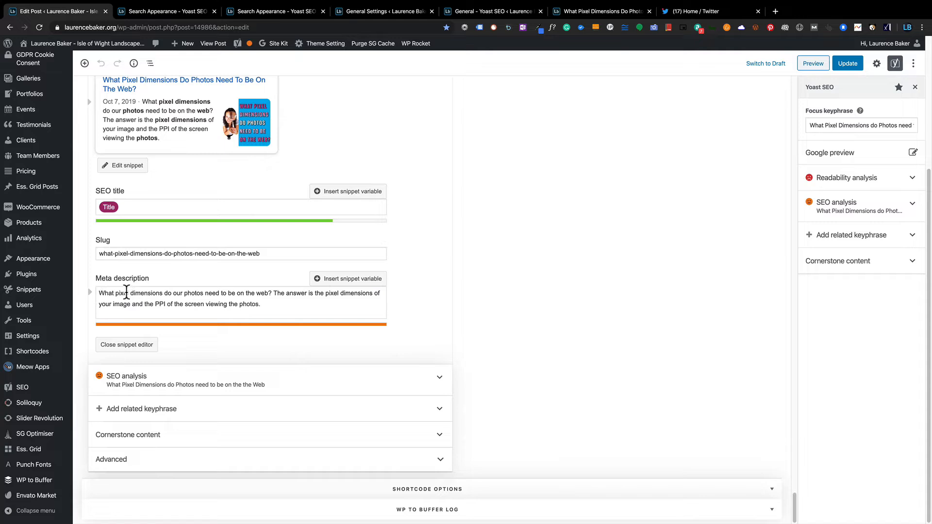
# Check the default post search appearance templates, then delete the existing meta description.
pyautogui.click(170, 11)
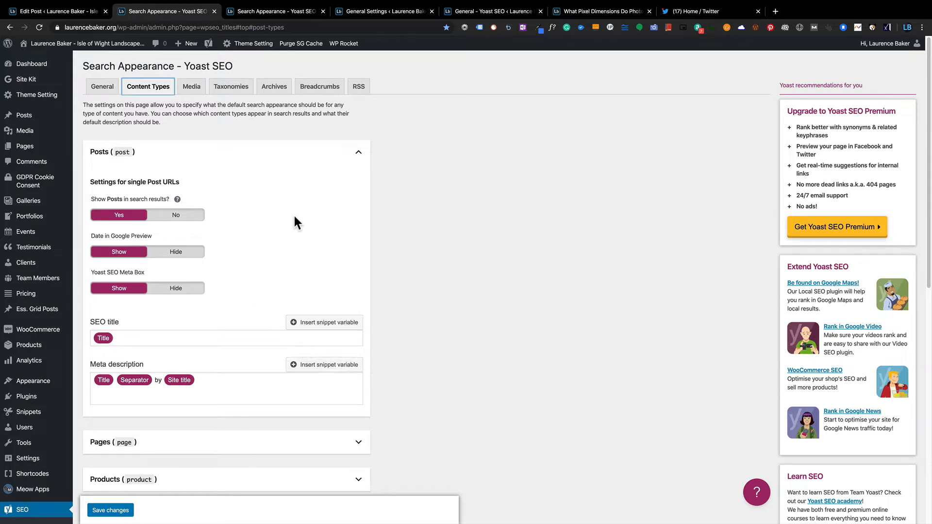
pyautogui.click(85, 16)
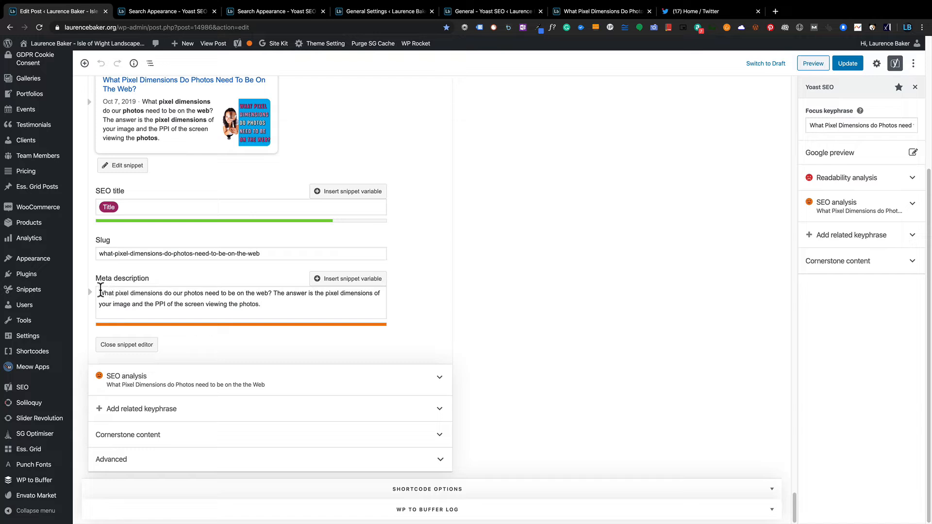
pyautogui.moveTo(99, 291); pyautogui.dragTo(262, 306)
pyautogui.press('BackSpace')
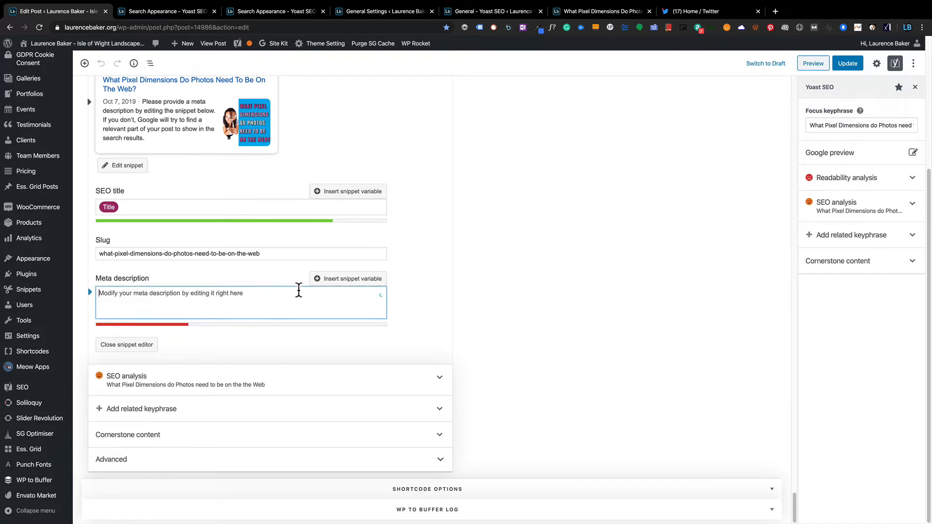
# Fill the meta description with the Title, Separator and Site title variables.
pyautogui.click(321, 287)
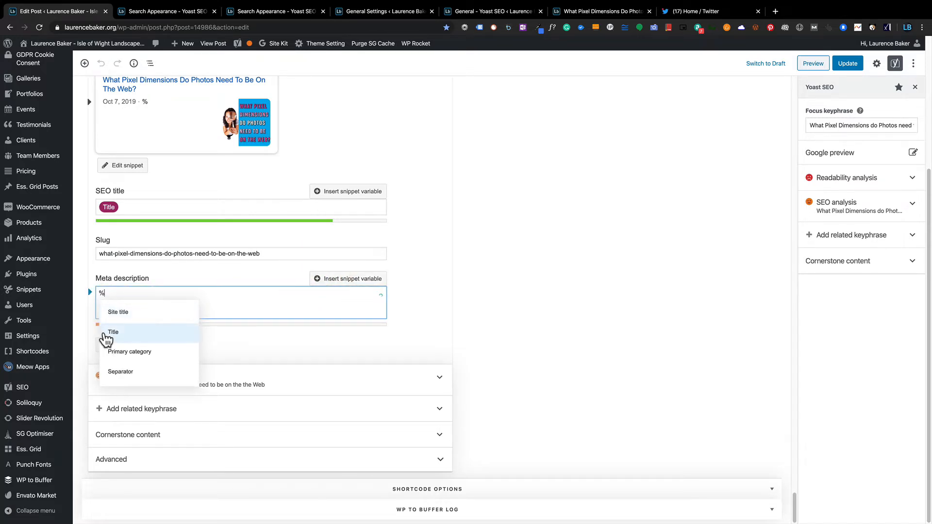
pyautogui.click(108, 333)
pyautogui.click(328, 279)
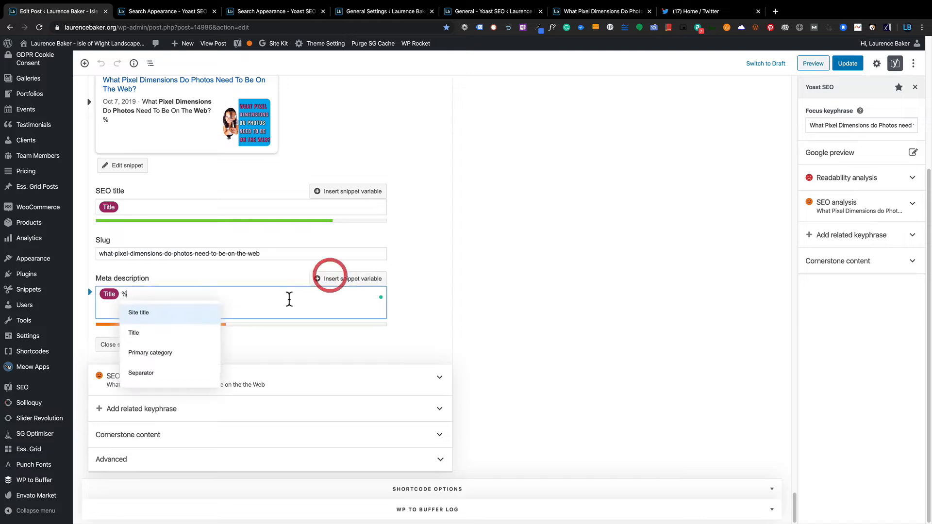
pyautogui.click(141, 372)
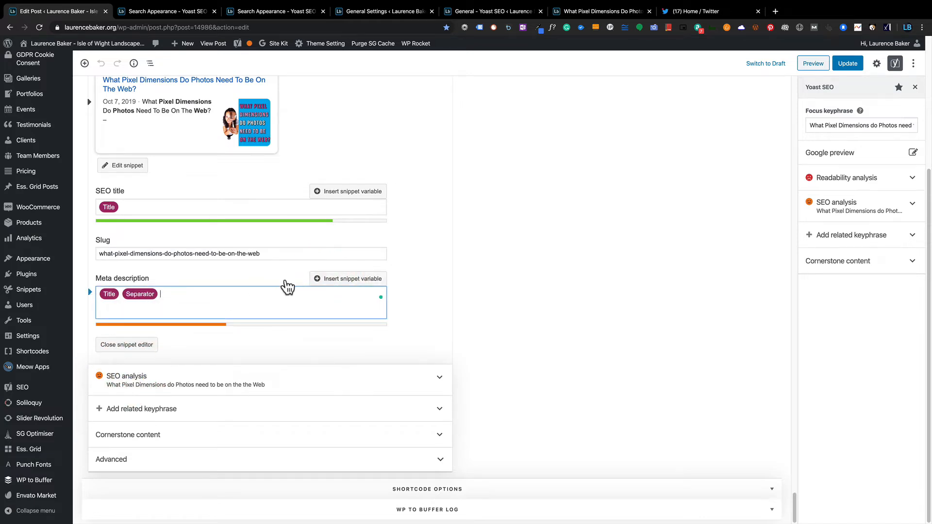
pyautogui.click(323, 280)
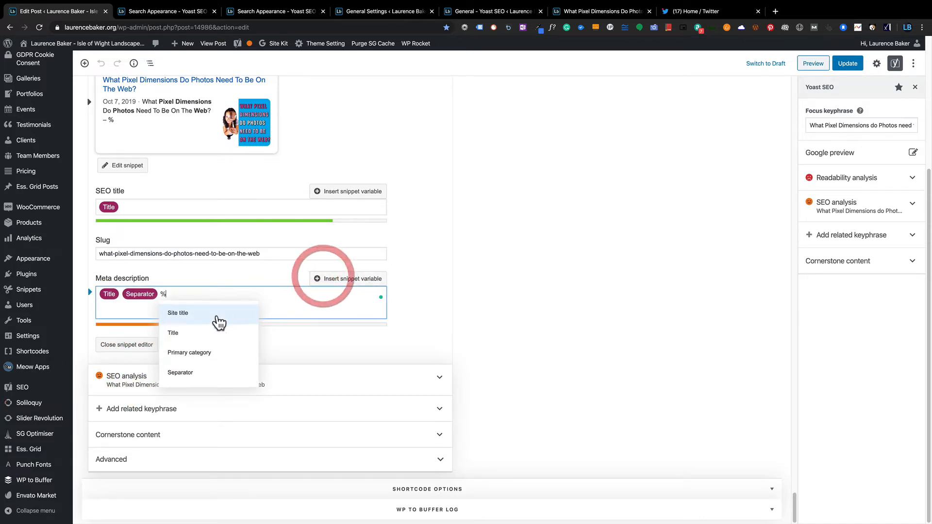
pyautogui.click(179, 313)
pyautogui.click(479, 270)
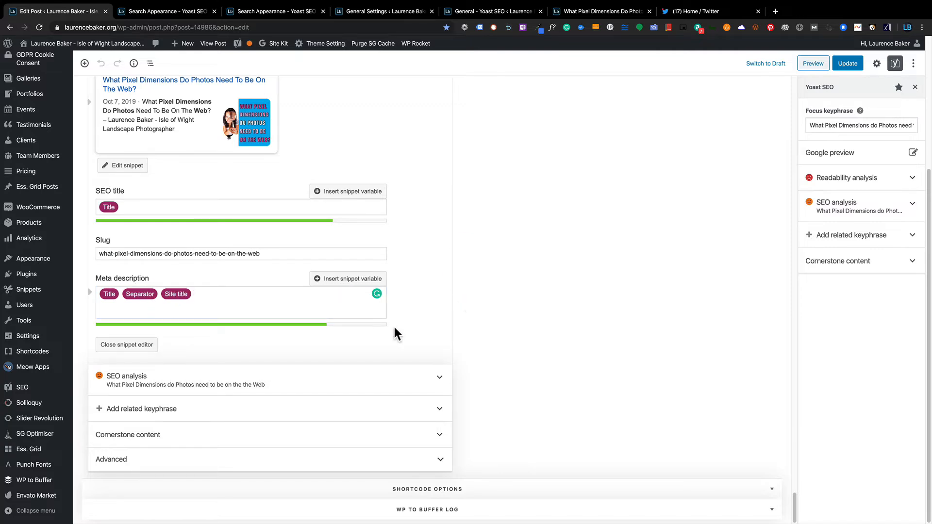
pyautogui.scroll(3, 171, 267)
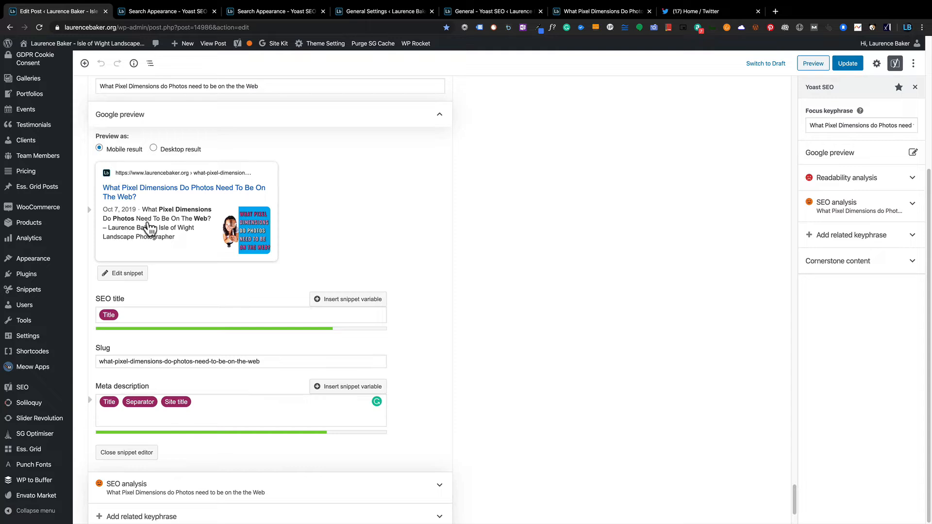
pyautogui.scroll(-1, 198, 281)
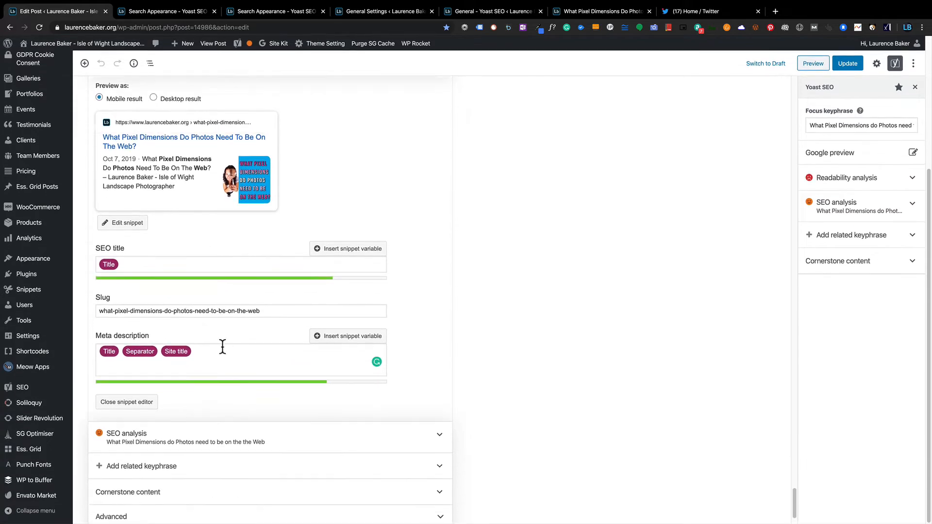
pyautogui.scroll(-1, 222, 347)
pyautogui.scroll(1, 217, 317)
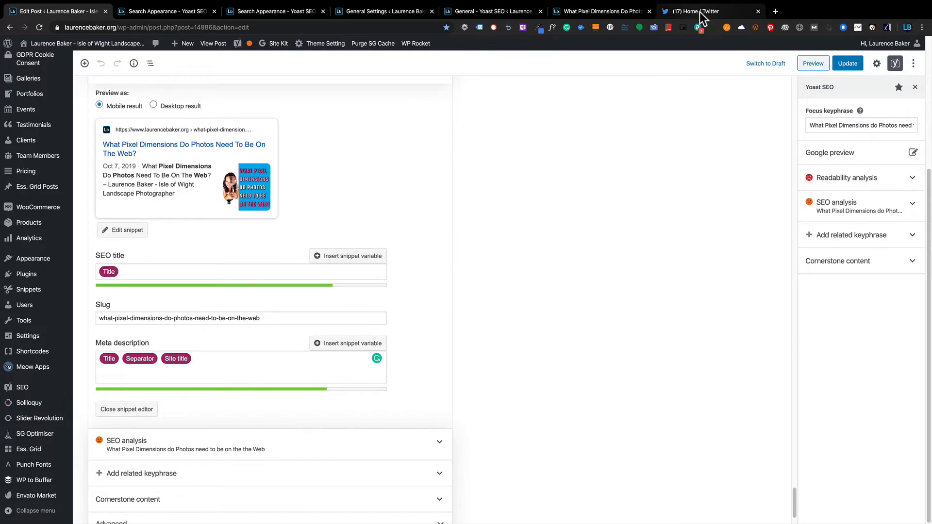
# Search Google for 'pixel dimensions web photo' in a new tab and highlight the post's result description.
pyautogui.click(776, 12)
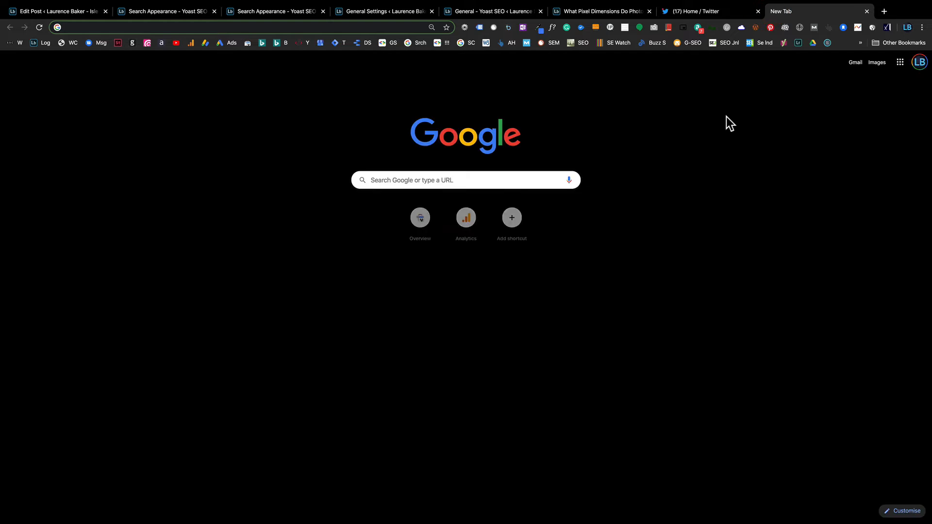
pyautogui.write('pixel')
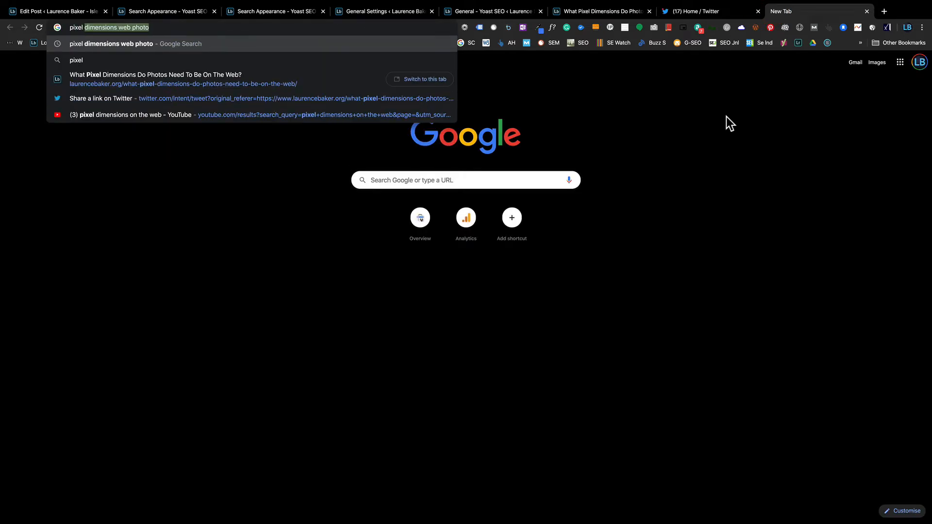
pyautogui.press('Return')
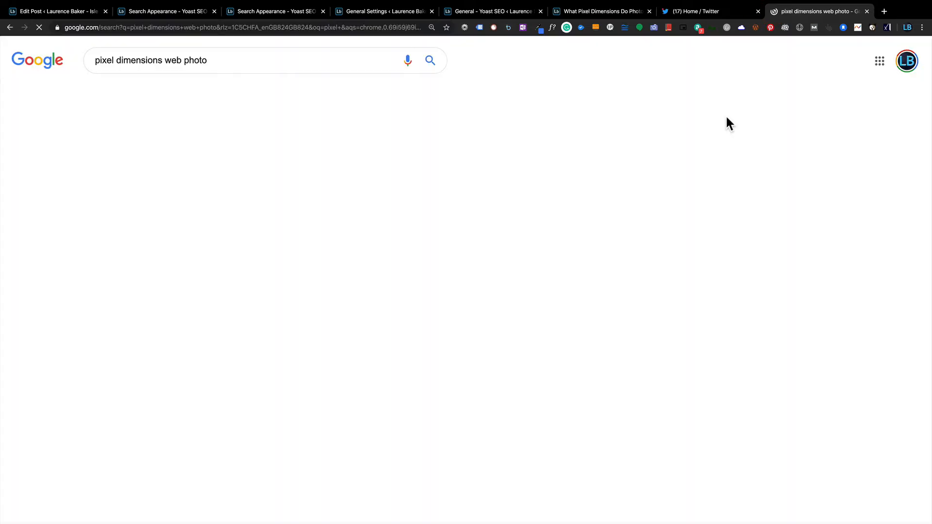
pyautogui.scroll(-9, 322, 312)
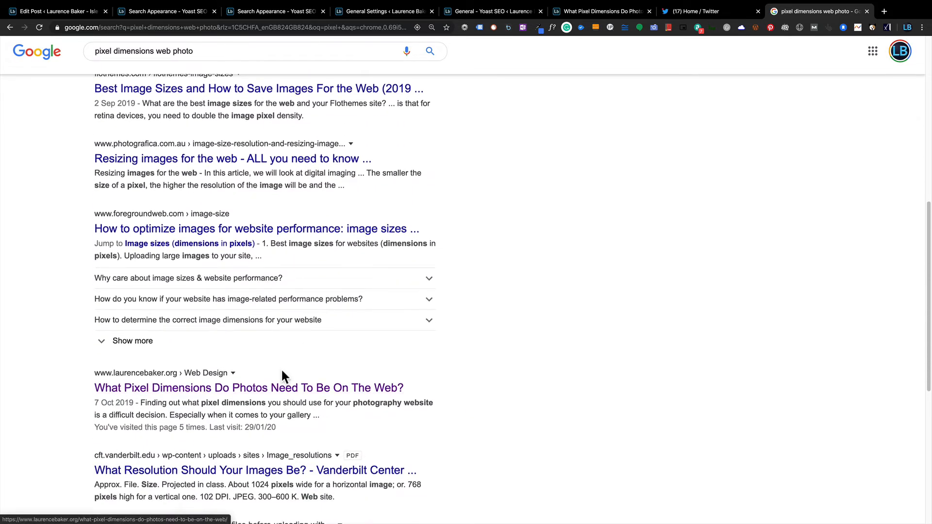
pyautogui.scroll(-2, 281, 368)
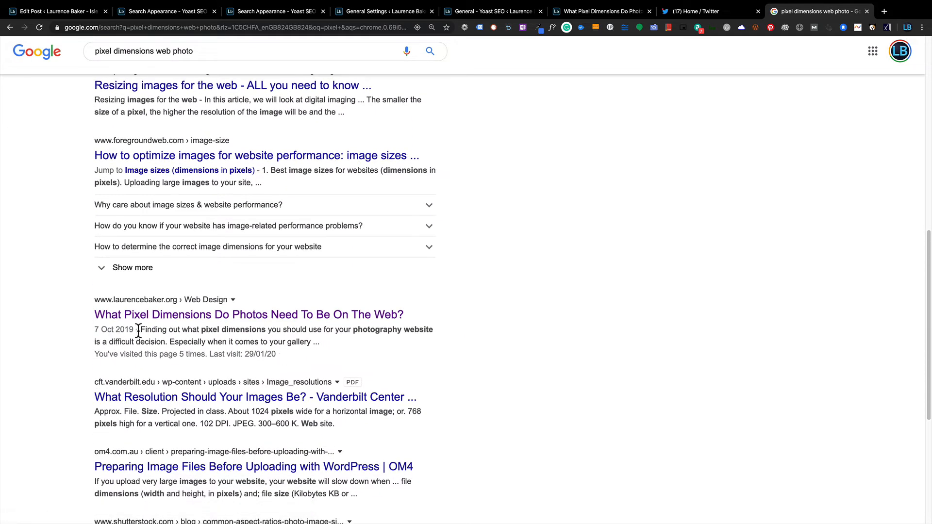
pyautogui.moveTo(141, 330); pyautogui.dragTo(340, 344)
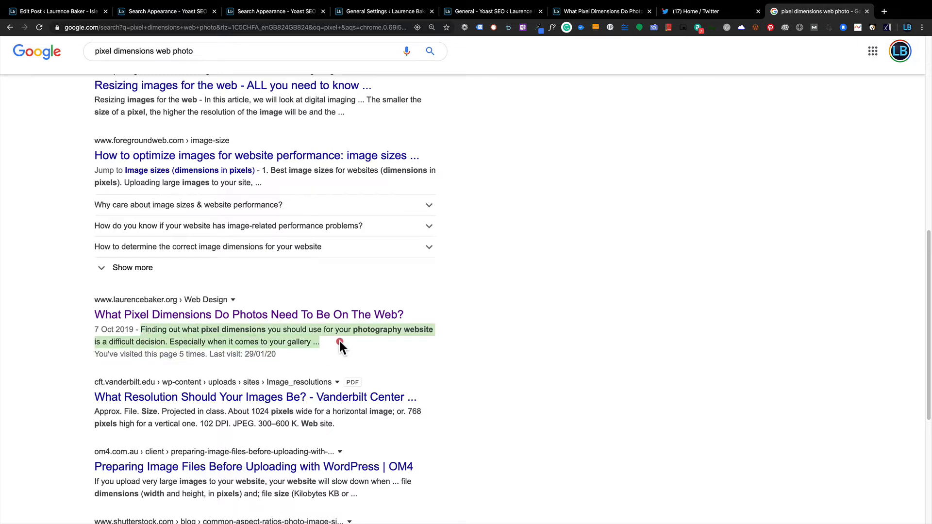
# Close DevTools on the live article, select its opening sentences, then go back to the Google results.
pyautogui.click(591, 12)
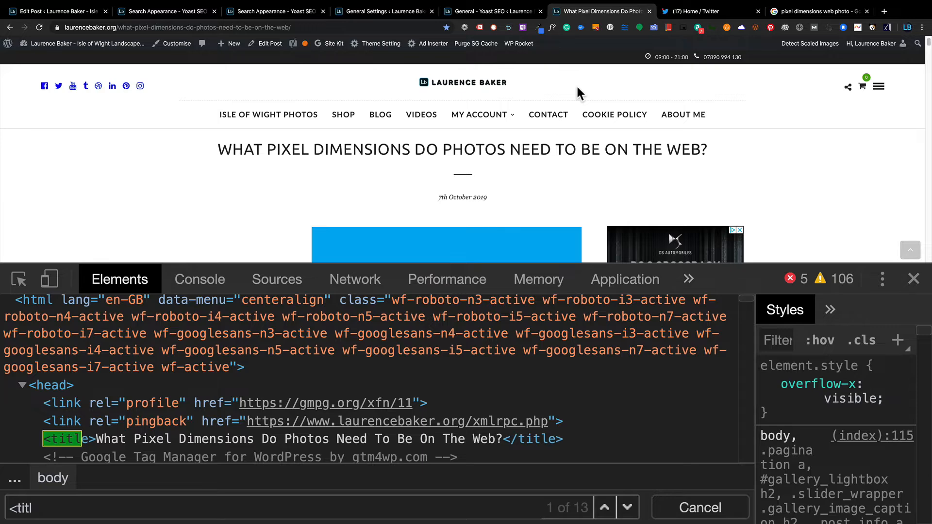
pyautogui.press('super+alt+i')
pyautogui.scroll(-3, 585, 83)
pyautogui.scroll(-3, 586, 90)
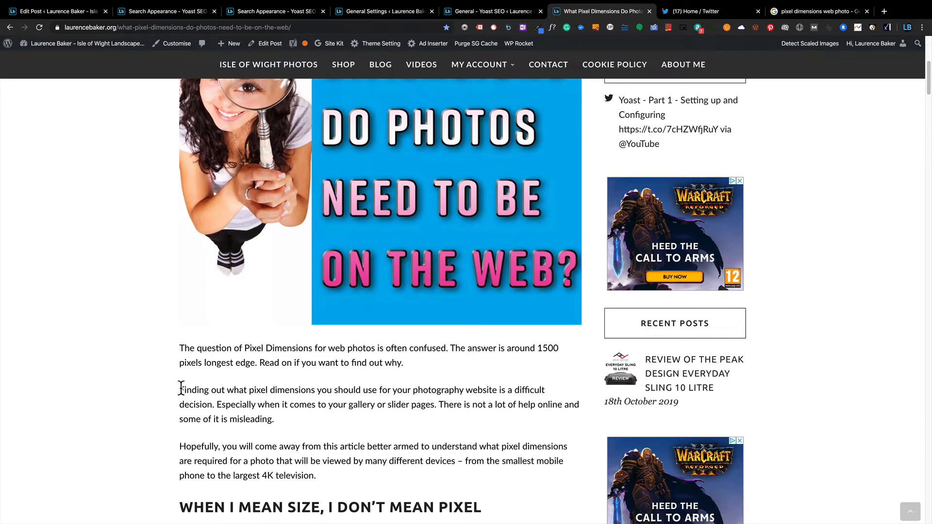
pyautogui.moveTo(181, 388); pyautogui.dragTo(376, 403)
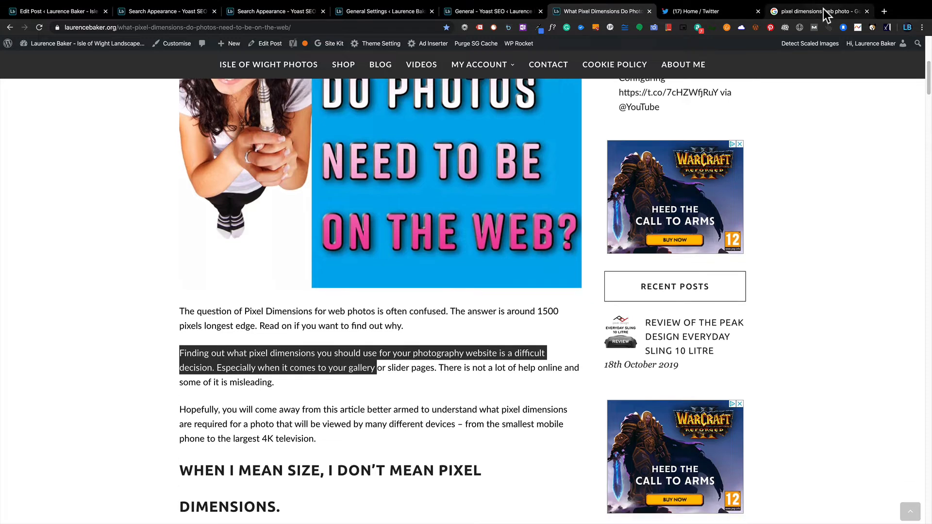
pyautogui.click(822, 11)
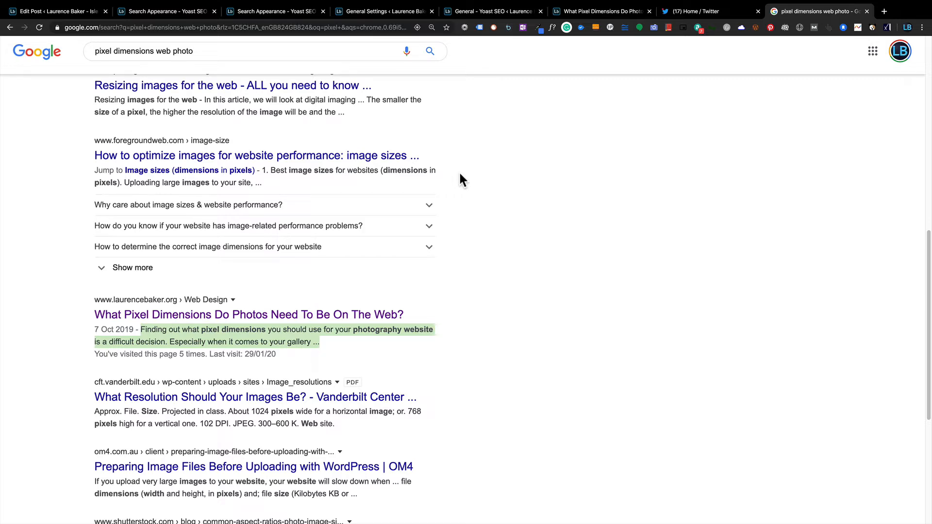
# Compare the new Title-Separator-Site title description with Google's original snippet, ending in the post editor.
pyautogui.click(72, 12)
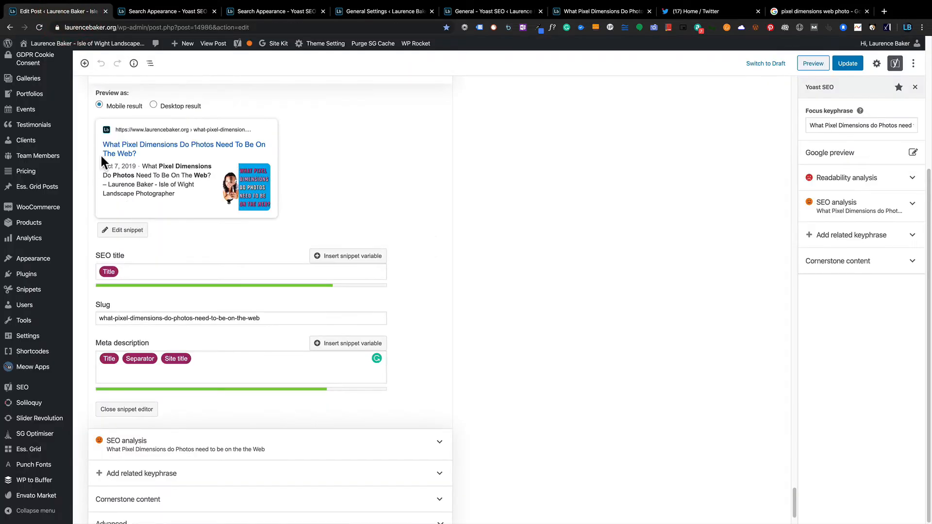
pyautogui.click(151, 184)
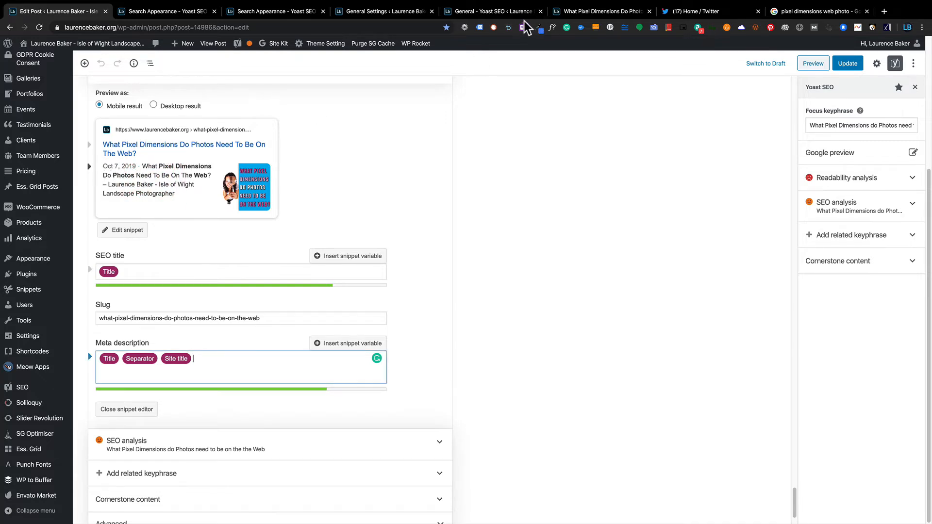
pyautogui.click(784, 12)
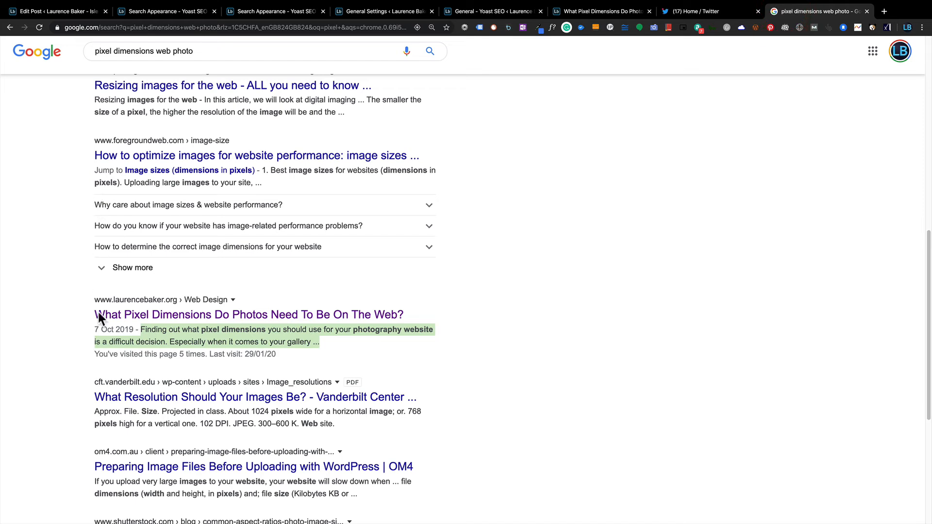
pyautogui.moveTo(139, 330); pyautogui.dragTo(313, 352)
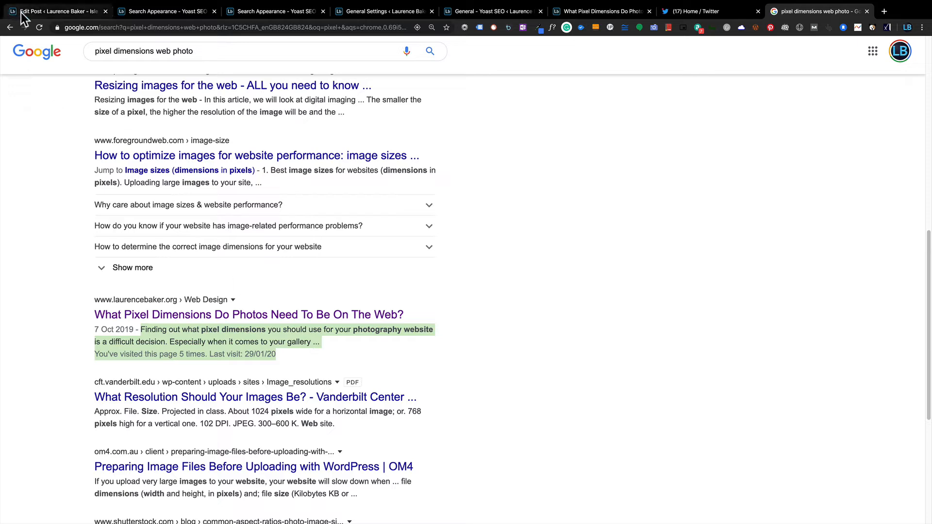
pyautogui.click(58, 11)
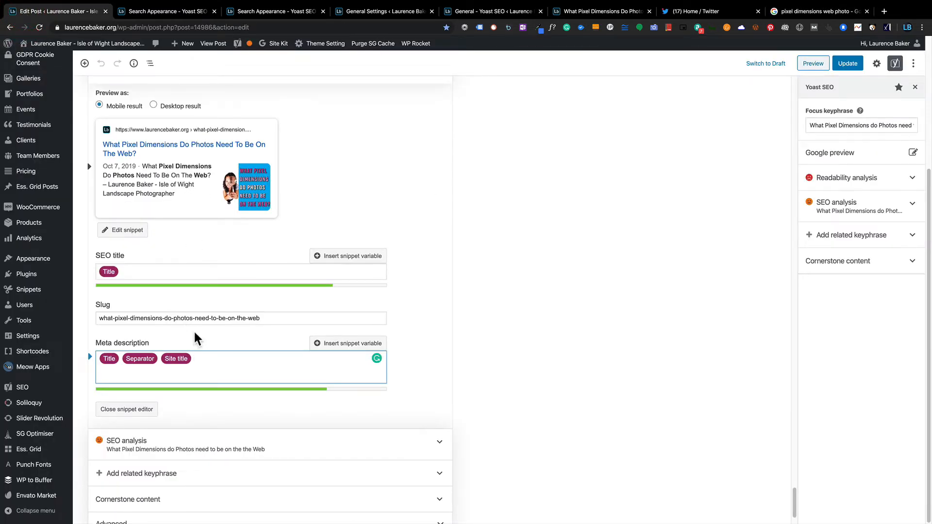
# Preview the Google snippet as a desktop result, then switch back to mobile.
pyautogui.click(151, 103)
pyautogui.click(100, 105)
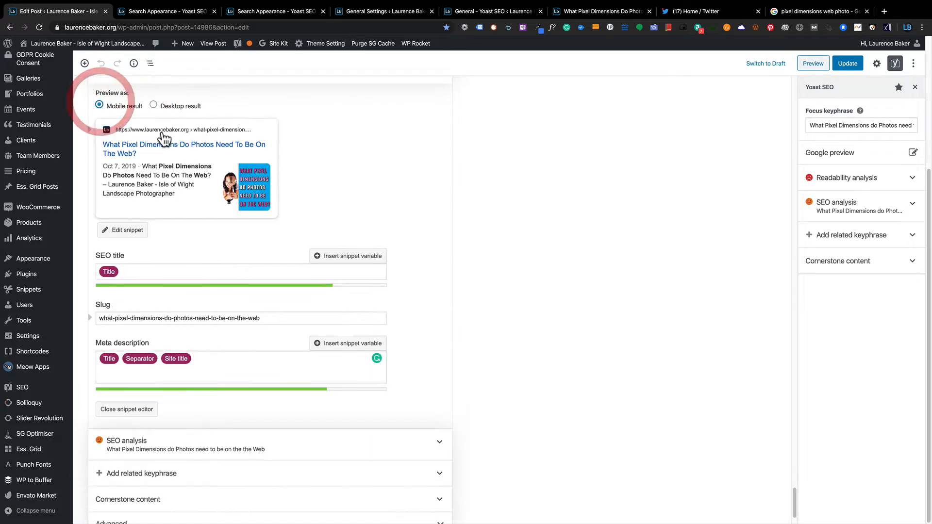
pyautogui.scroll(-1, 175, 148)
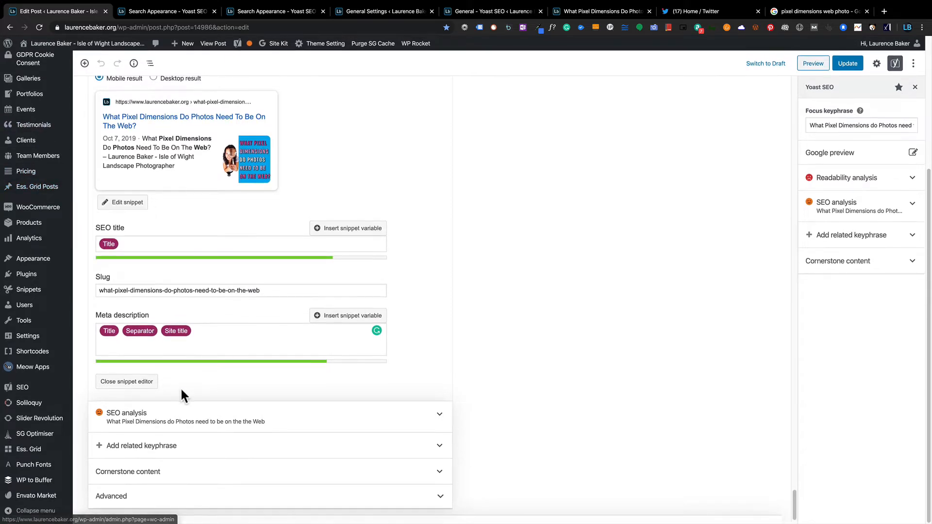
# Expand the SEO analysis to list 5 problems, 1 improvement and 8 good results.
pyautogui.click(203, 413)
pyautogui.scroll(-2, 209, 388)
pyautogui.scroll(-5, 209, 384)
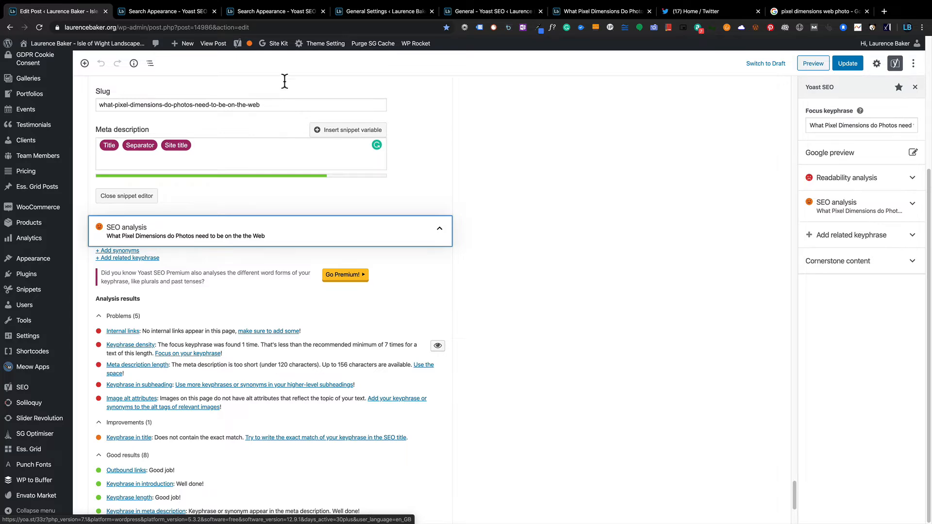
pyautogui.click(563, 10)
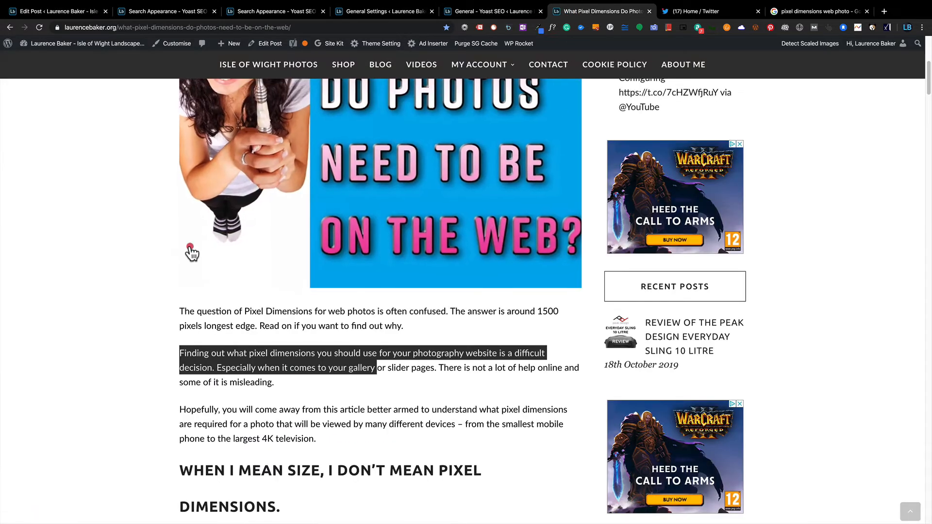
pyautogui.click(190, 246)
pyautogui.click(190, 246)
pyautogui.scroll(-15, 211, 171)
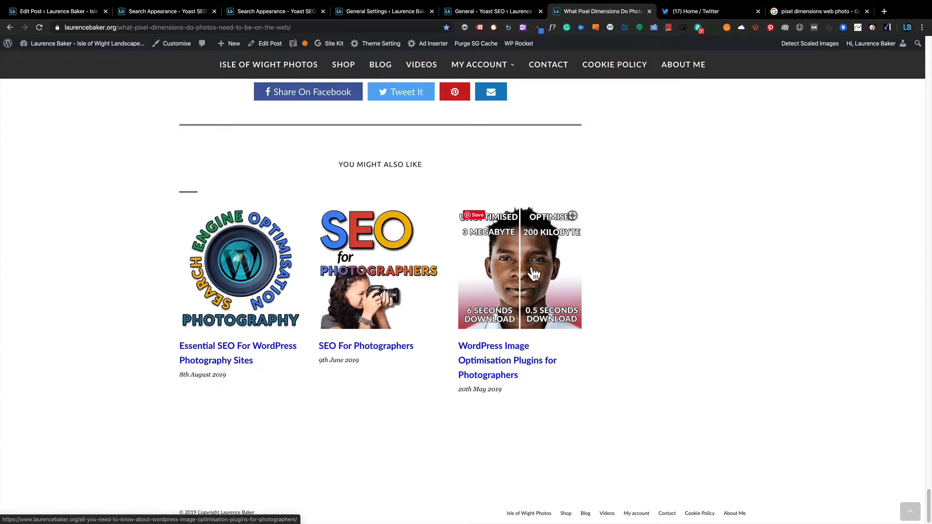
pyautogui.click(75, 13)
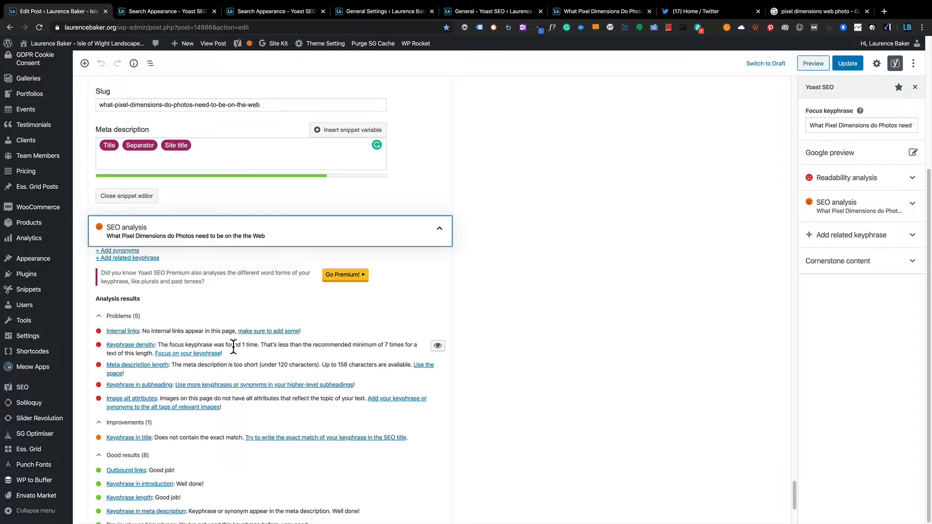
pyautogui.click(437, 346)
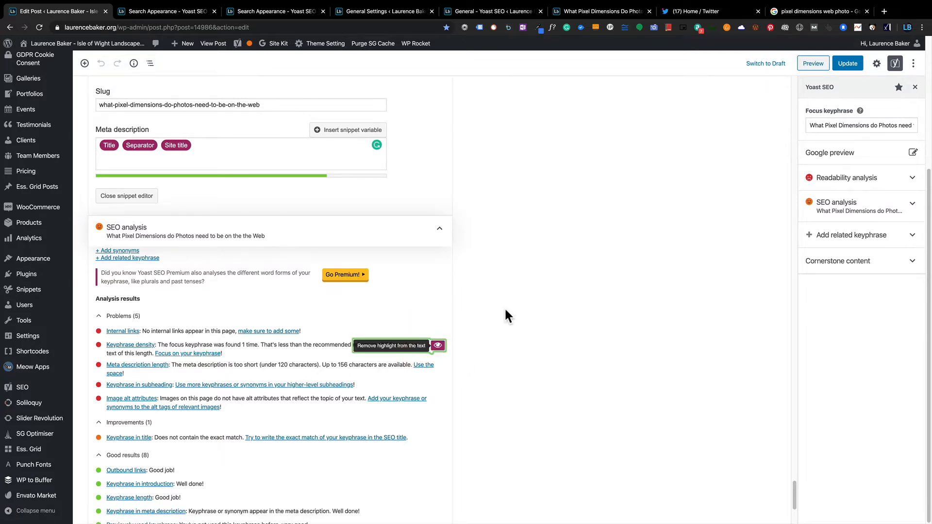
pyautogui.scroll(-5, 505, 311)
pyautogui.scroll(20, 505, 310)
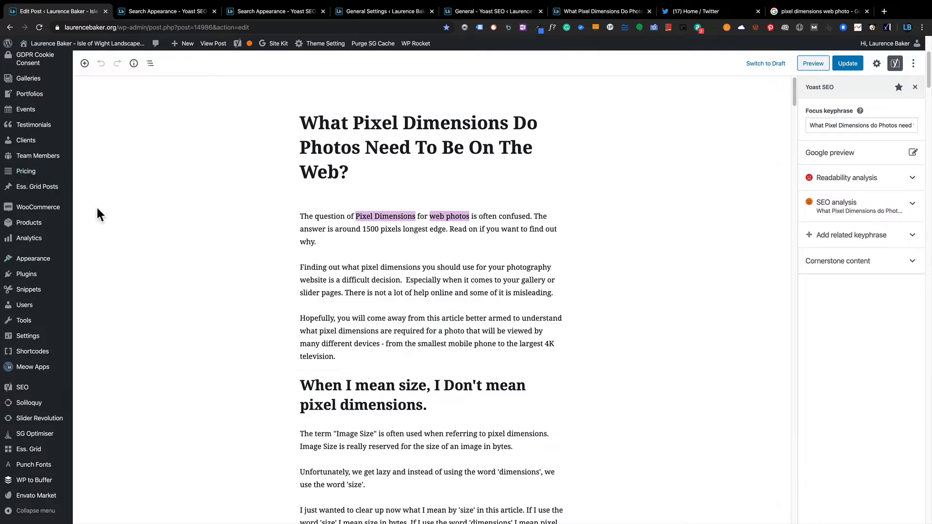
pyautogui.scroll(-20, 96, 205)
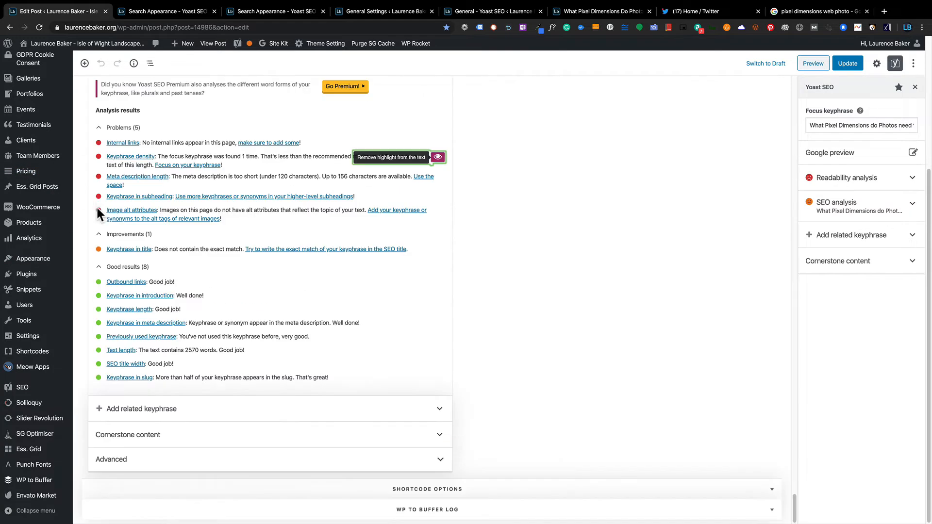
pyautogui.click(437, 158)
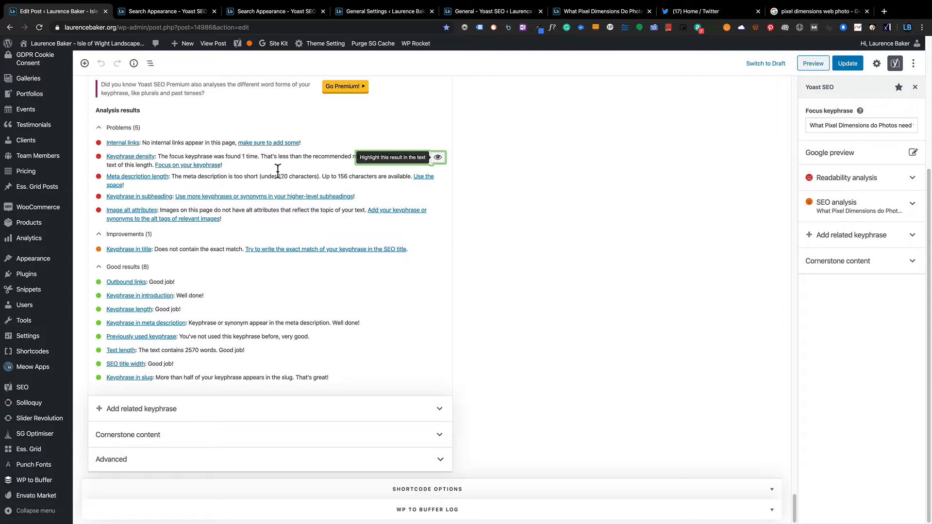
pyautogui.click(294, 166)
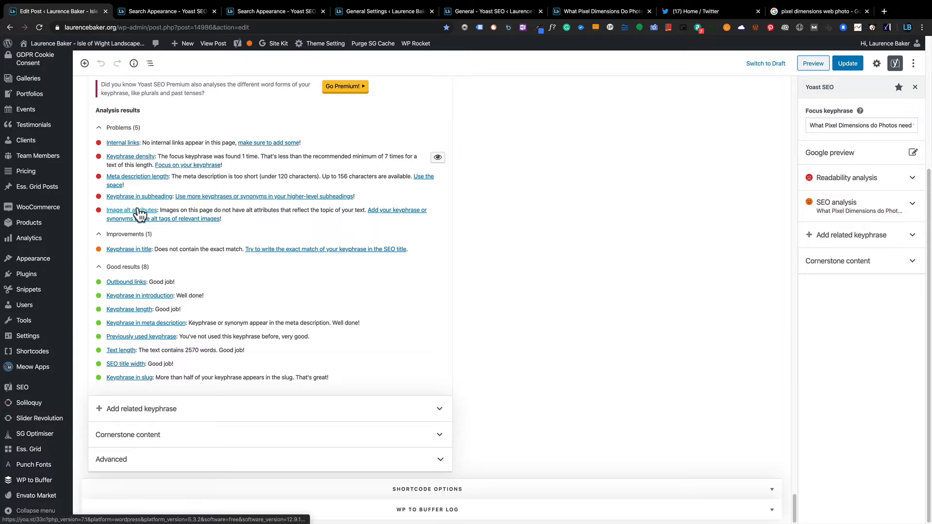
pyautogui.click(584, 13)
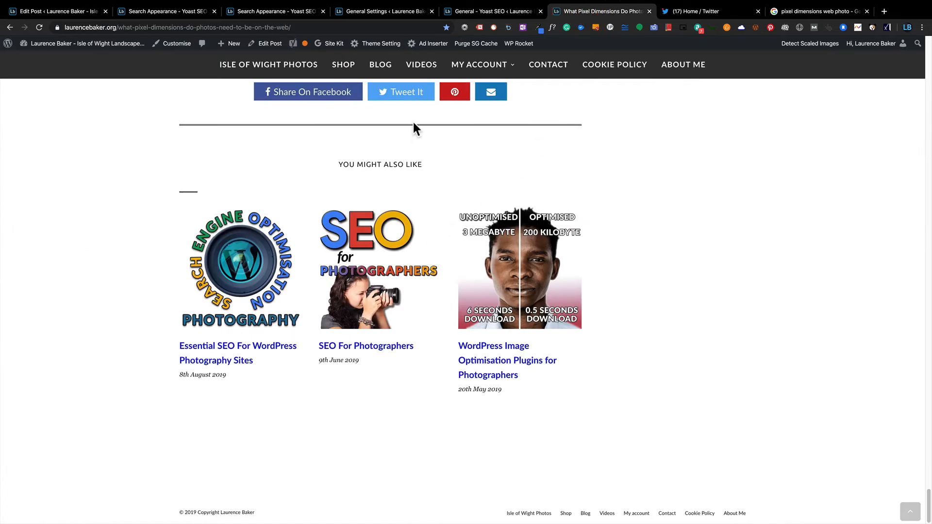
pyautogui.press('super+alt+i')
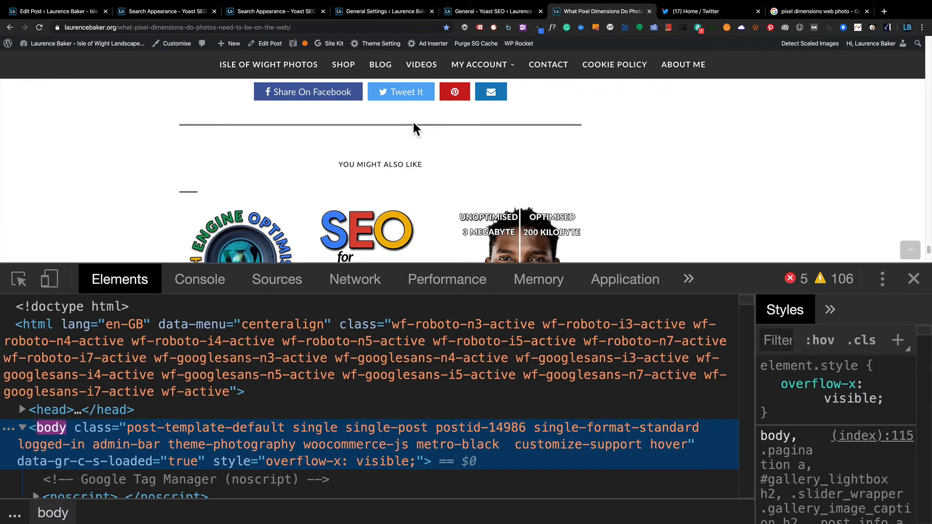
pyautogui.press('super+f')
pyautogui.write('alt=')
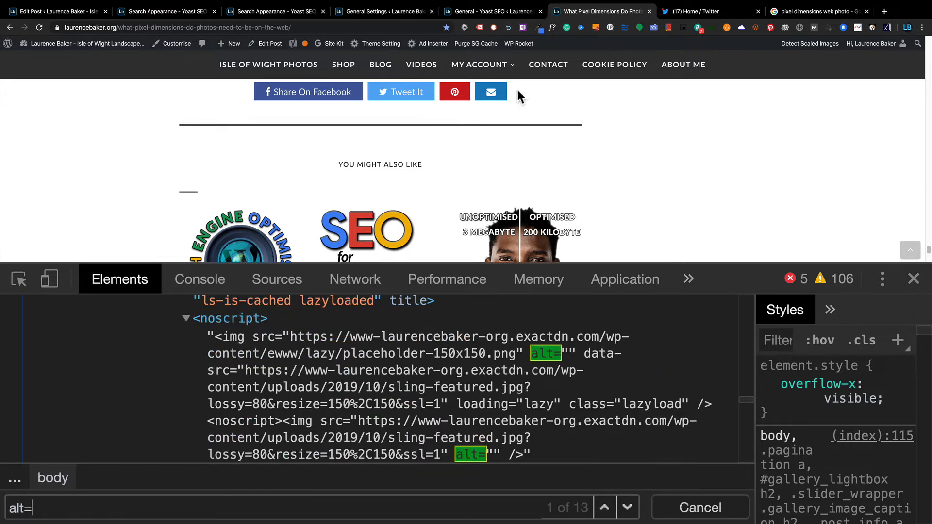
pyautogui.click(628, 508)
pyautogui.click(628, 508)
pyautogui.click(627, 508)
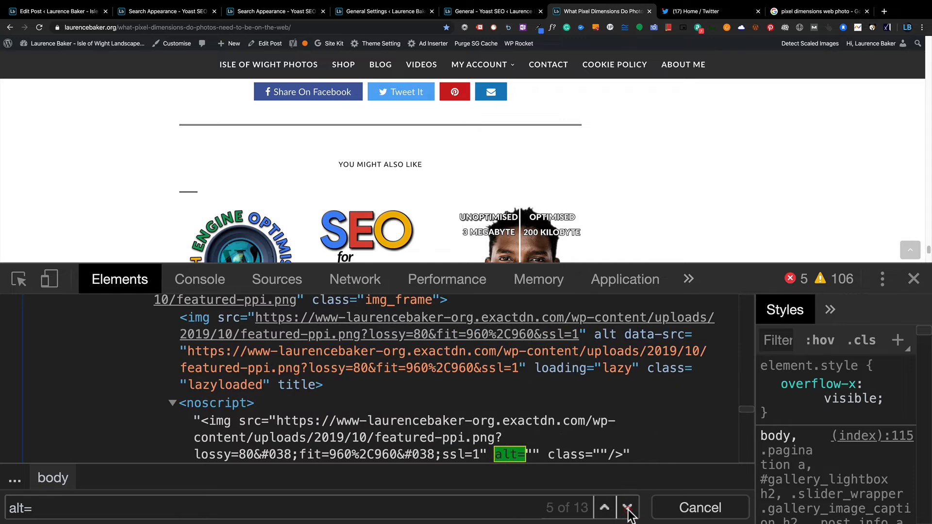
pyautogui.click(628, 508)
pyautogui.click(628, 508)
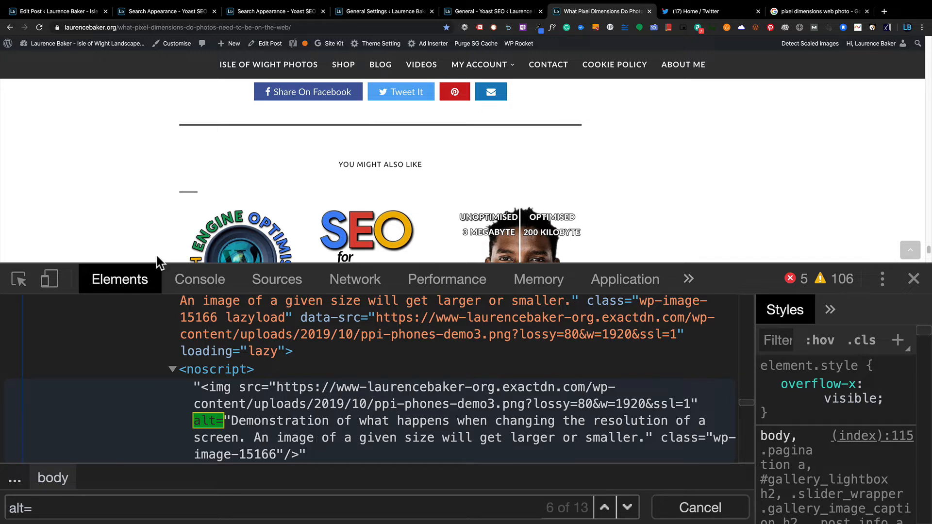
pyautogui.click(63, 12)
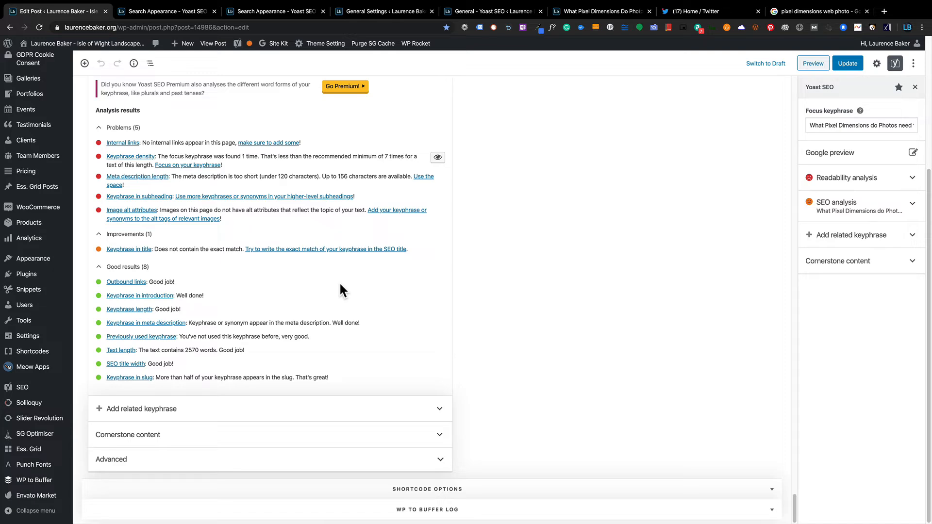
# Expand Add related keyphrase in the Yoast box to show its Premium upgrade offer.
pyautogui.scroll(3, 239, 152)
pyautogui.scroll(10, 240, 152)
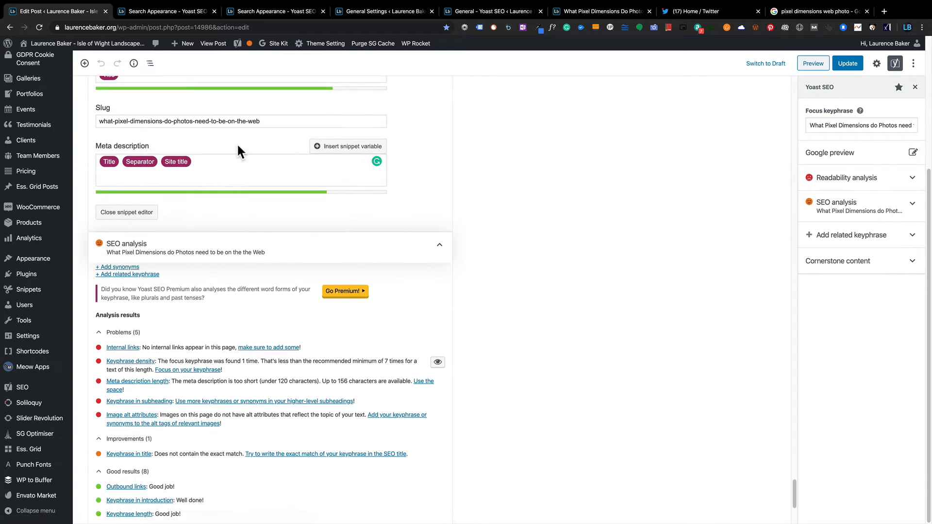
pyautogui.scroll(3, 183, 129)
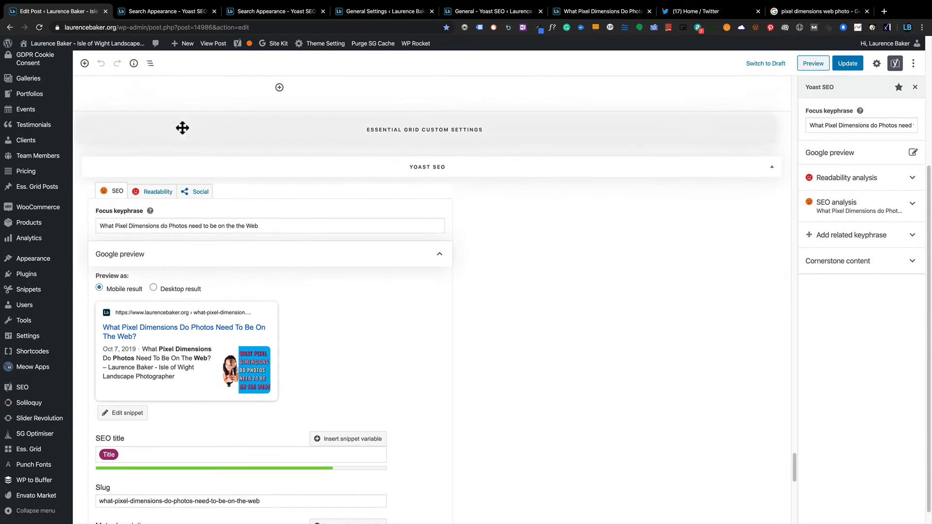
pyautogui.scroll(-15, 253, 269)
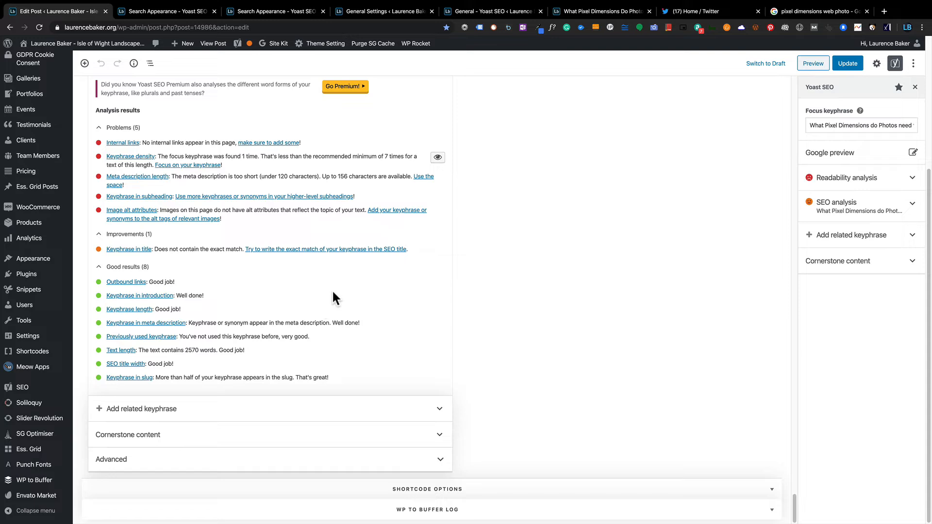
pyautogui.click(440, 414)
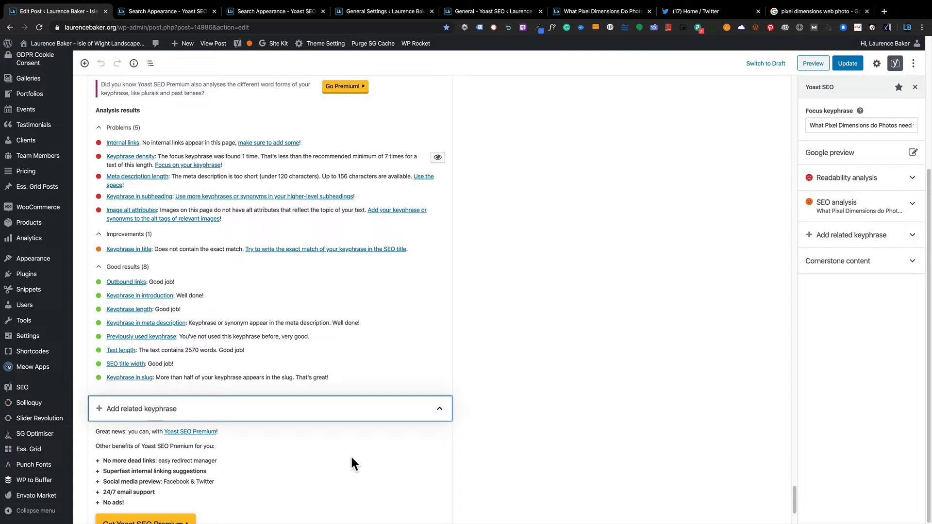
# Collapse related keyphrase, toggle Cornerstone content, expand Advanced, then view the General Settings tab.
pyautogui.click(439, 409)
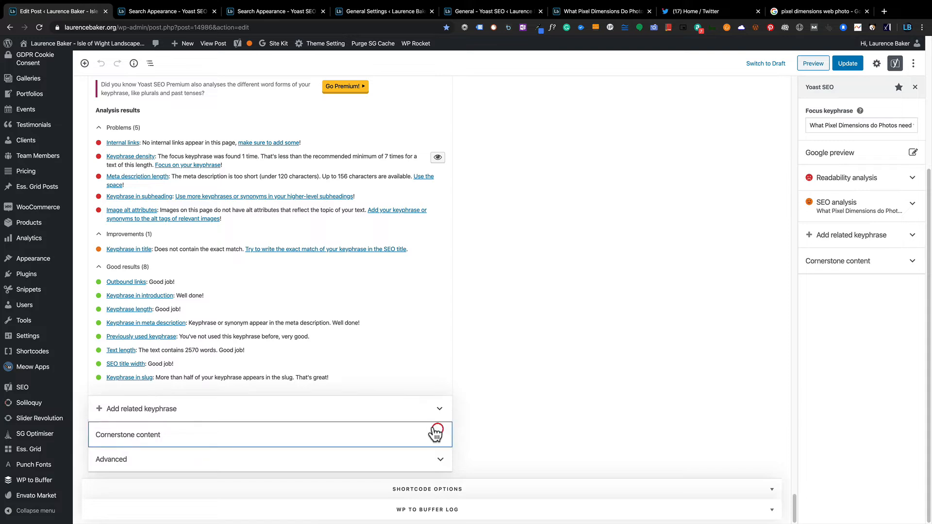
pyautogui.click(439, 435)
pyautogui.click(440, 438)
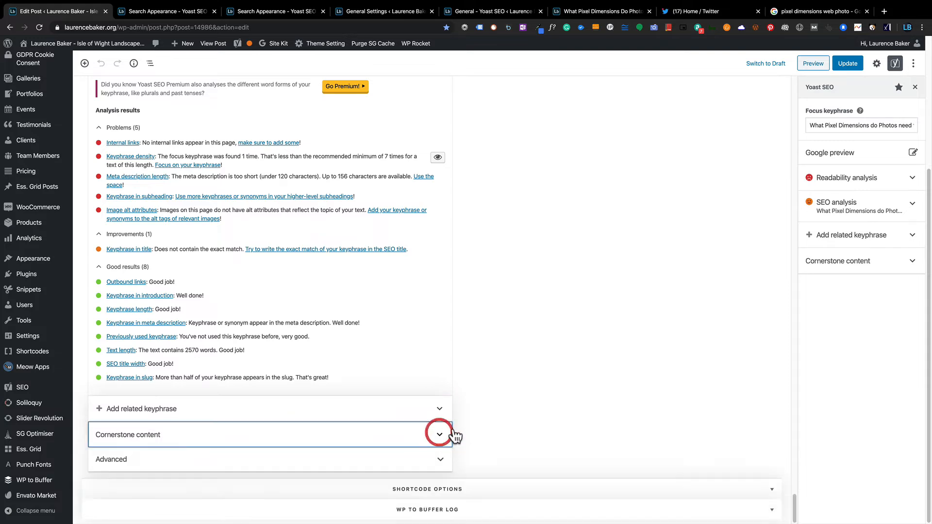
pyautogui.click(438, 460)
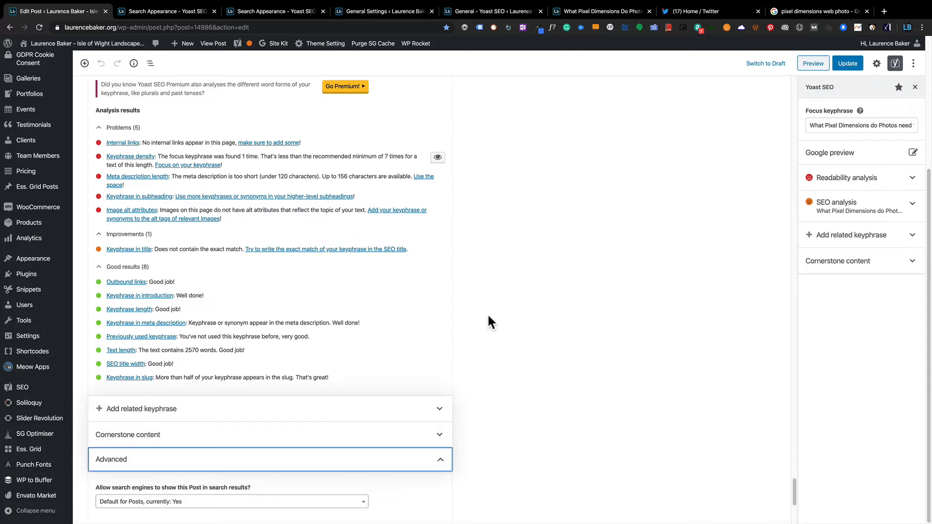
pyautogui.click(343, 10)
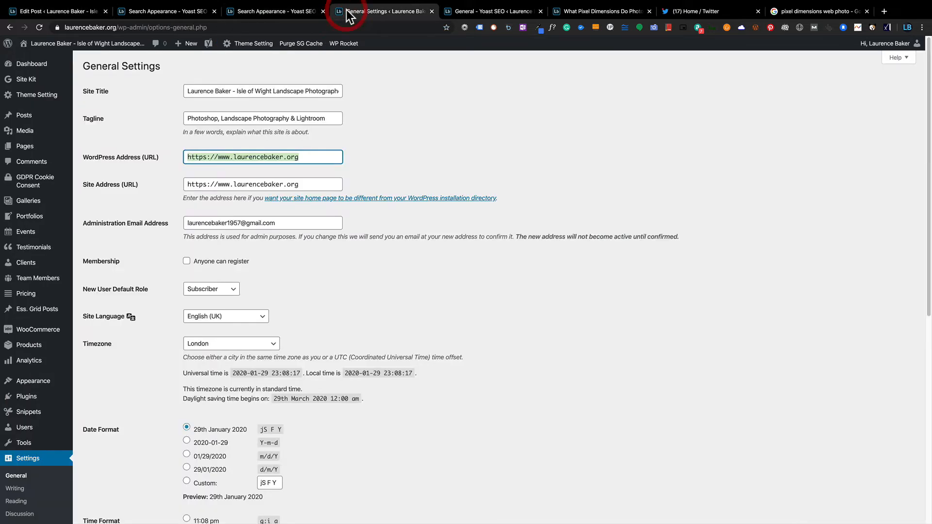
# Browse the Search Appearance pages to show the general search appearance settings.
pyautogui.click(273, 11)
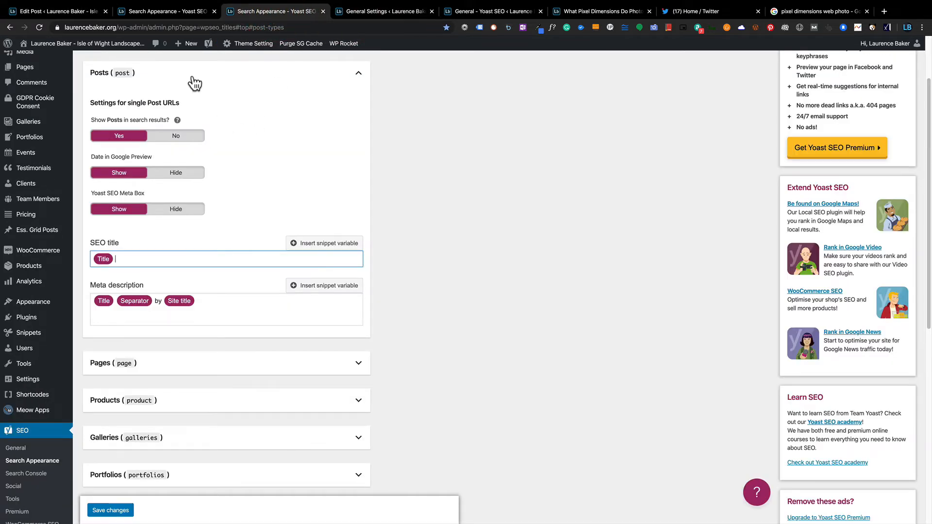
pyautogui.hotkey('ctrl', 'shift', 'Tab')
pyautogui.click(99, 87)
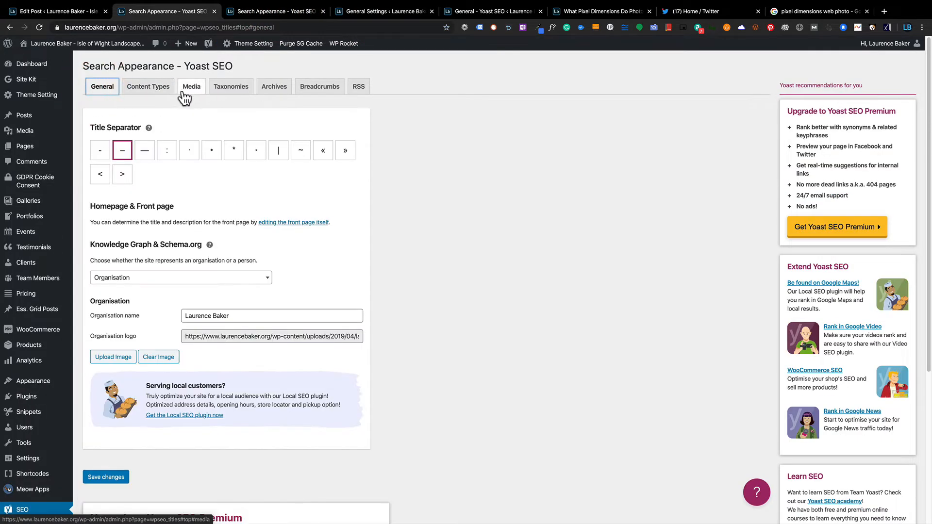
# Show the Features tab of Yoast's General settings, then return to the post's Advanced section.
pyautogui.moveTo(208, 45)
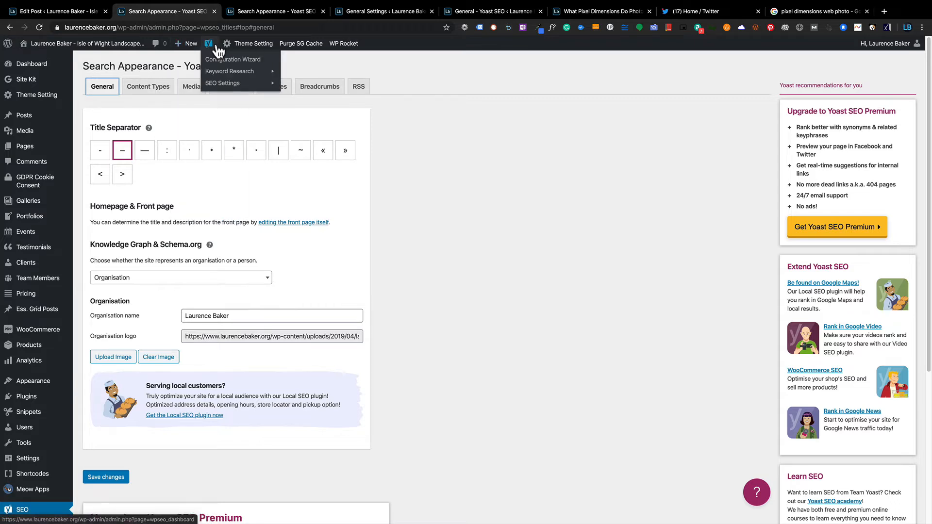
pyautogui.moveTo(224, 82)
pyautogui.click(294, 84)
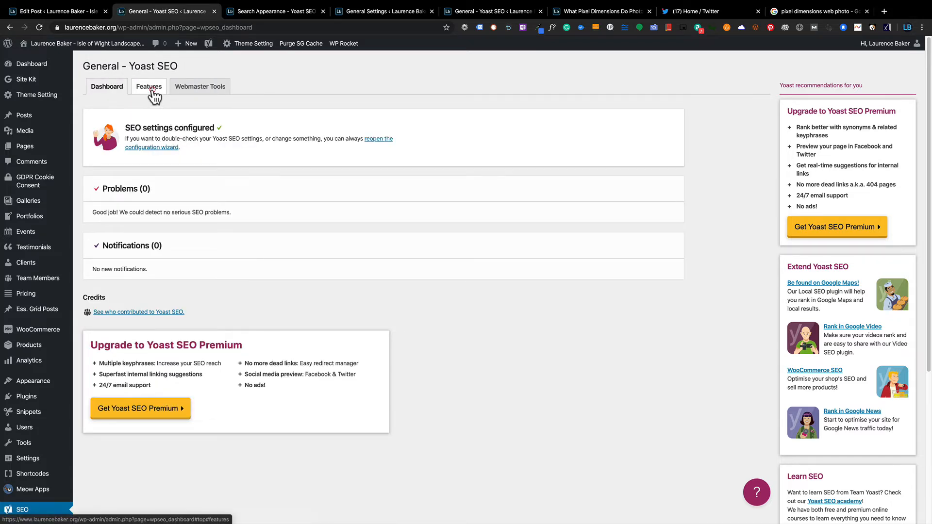
pyautogui.click(151, 90)
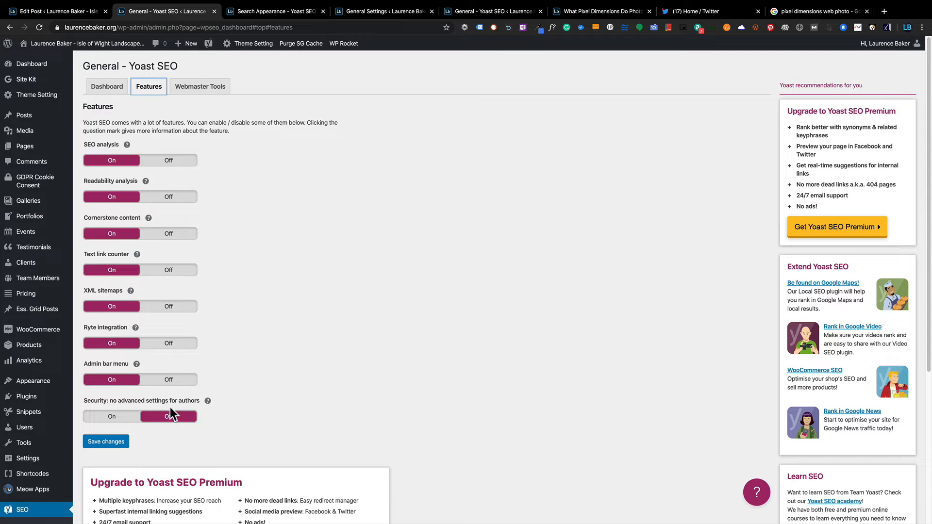
pyautogui.click(54, 13)
pyautogui.scroll(-4, 238, 305)
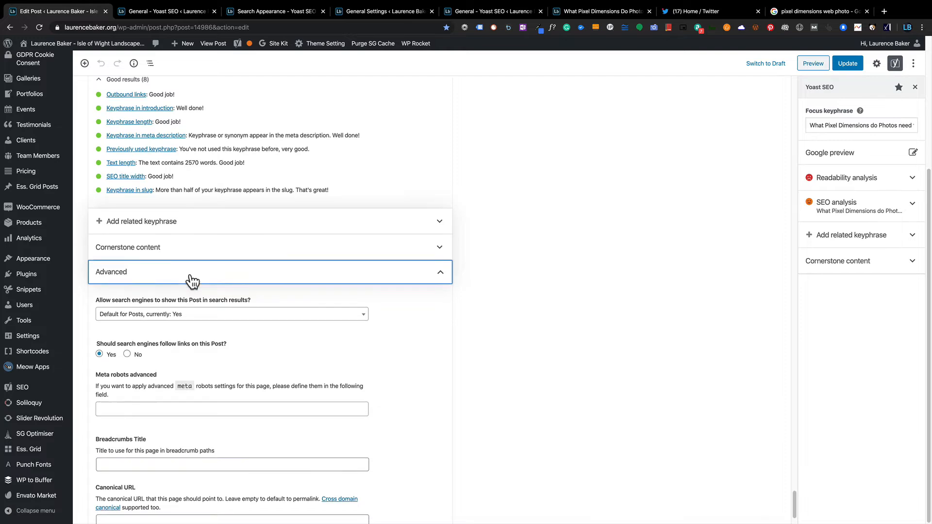
pyautogui.scroll(-1, 192, 277)
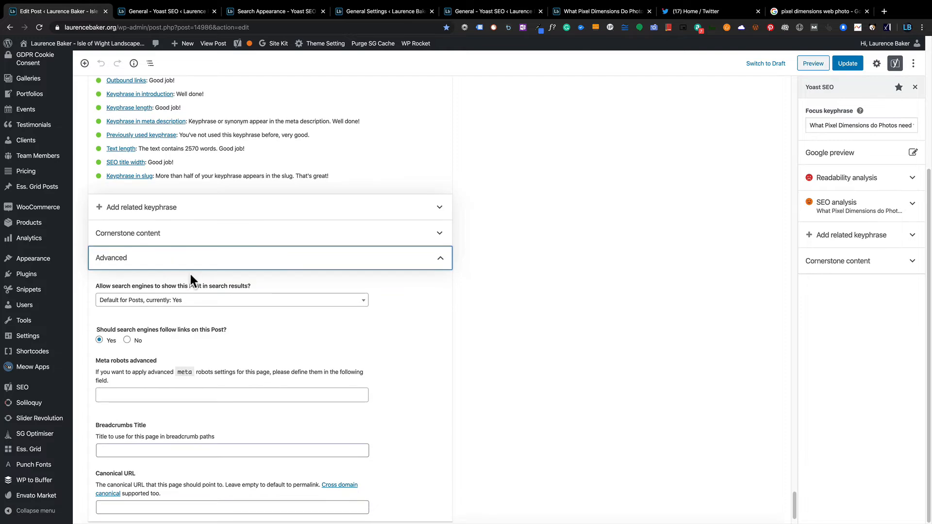
pyautogui.click(236, 300)
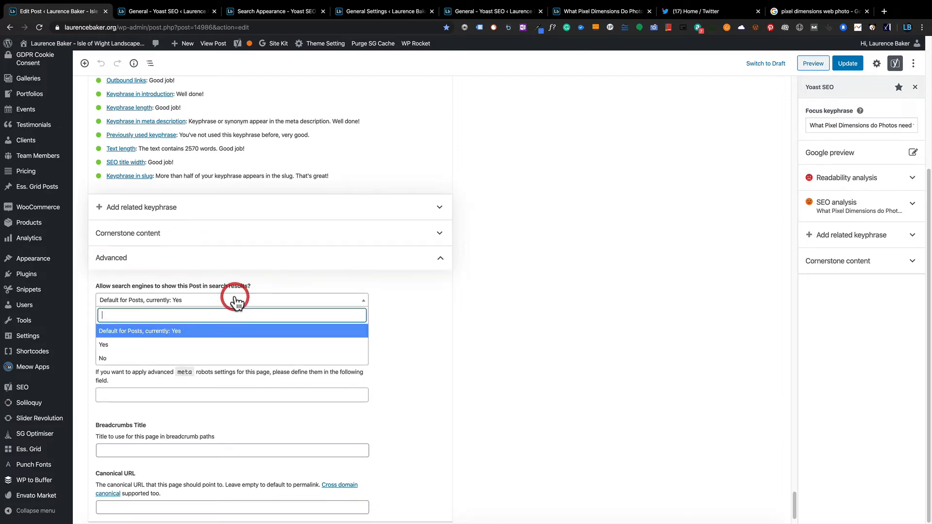
pyautogui.click(277, 281)
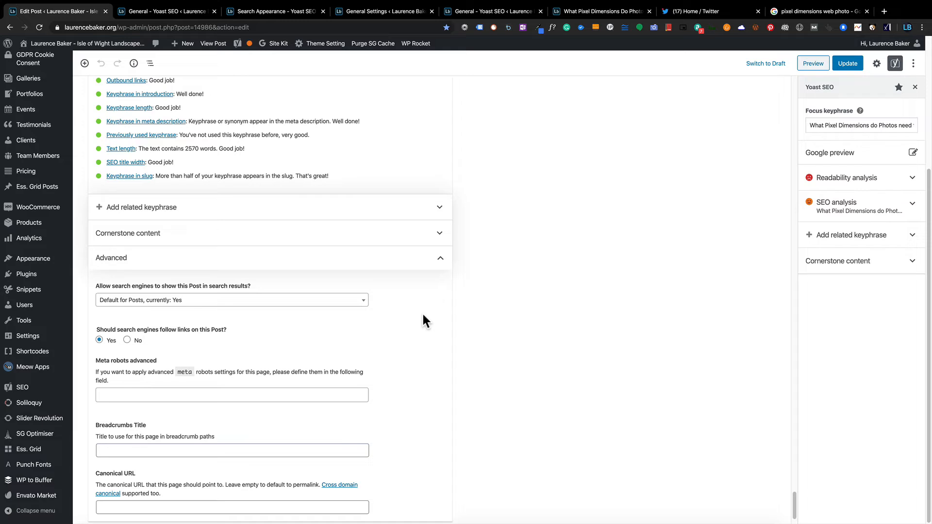
pyautogui.scroll(10, 532, 225)
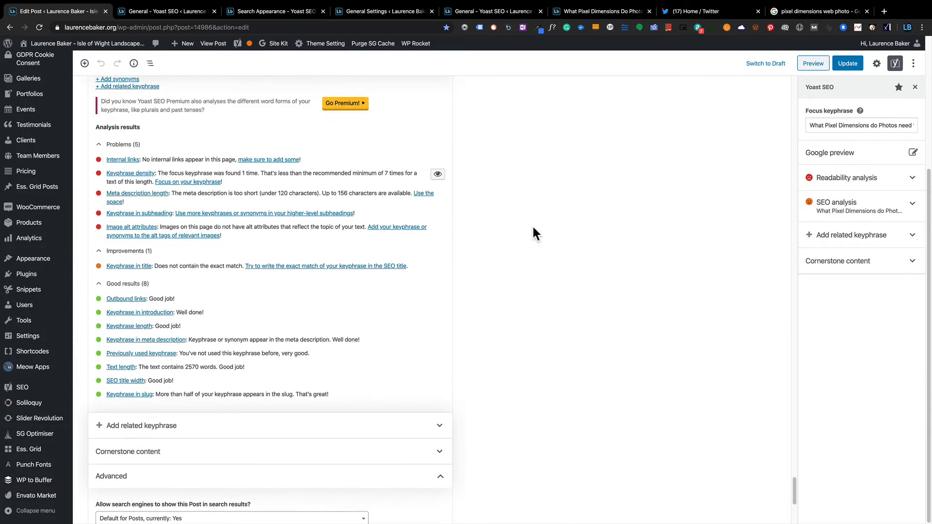
# Confirm the YouTube video button's link rel is empty, then scroll to Yoast's Advanced options.
pyautogui.scroll(10, 533, 227)
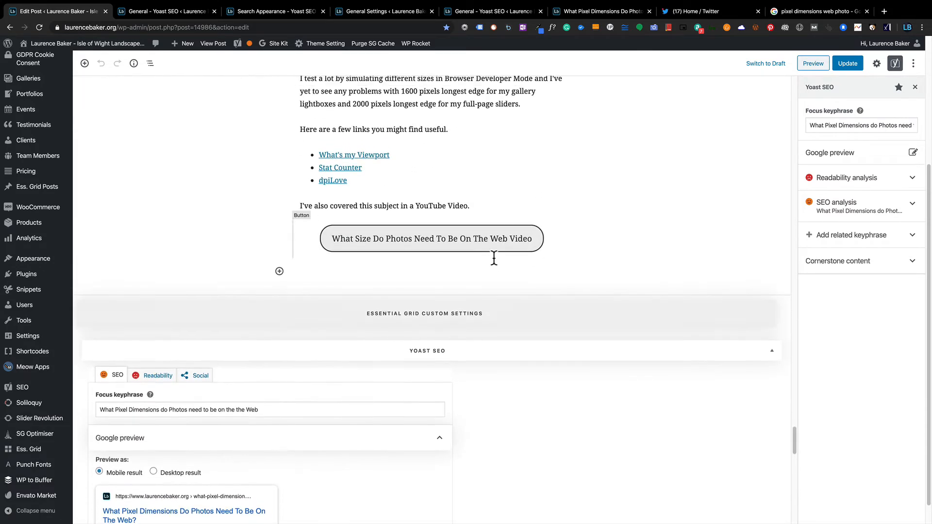
pyautogui.click(480, 243)
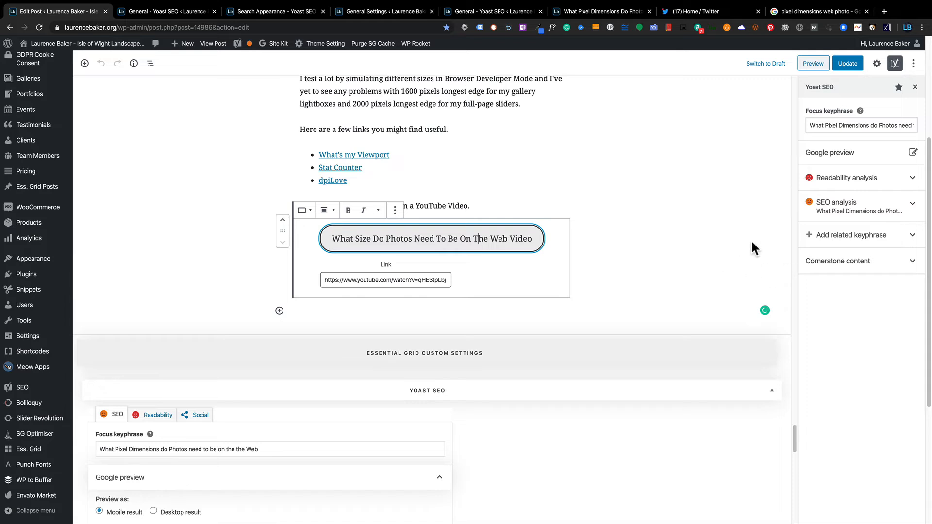
pyautogui.click(877, 63)
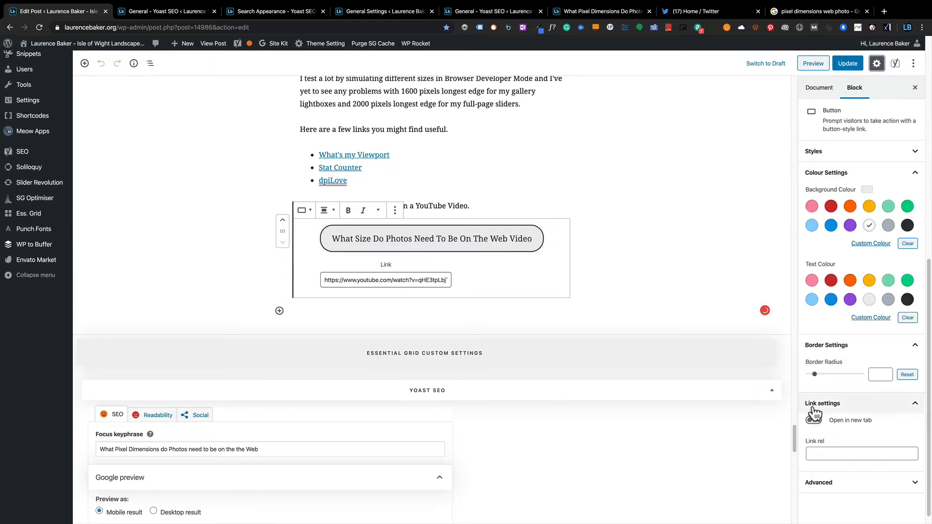
pyautogui.click(819, 455)
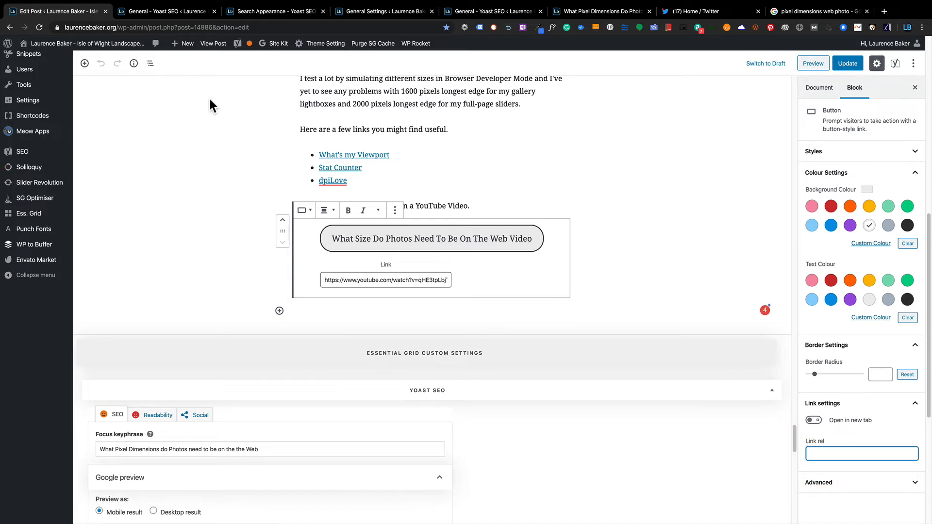
pyautogui.scroll(-10, 223, 162)
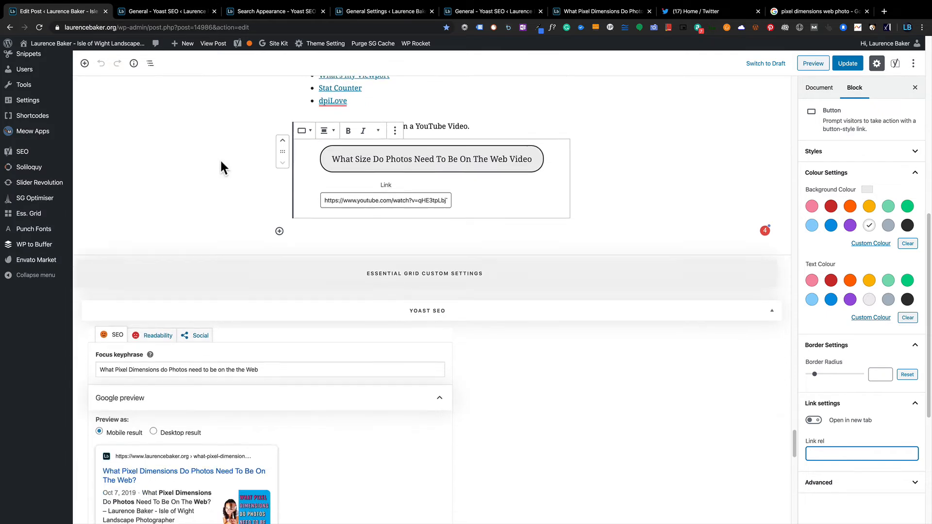
pyautogui.scroll(-15, 221, 164)
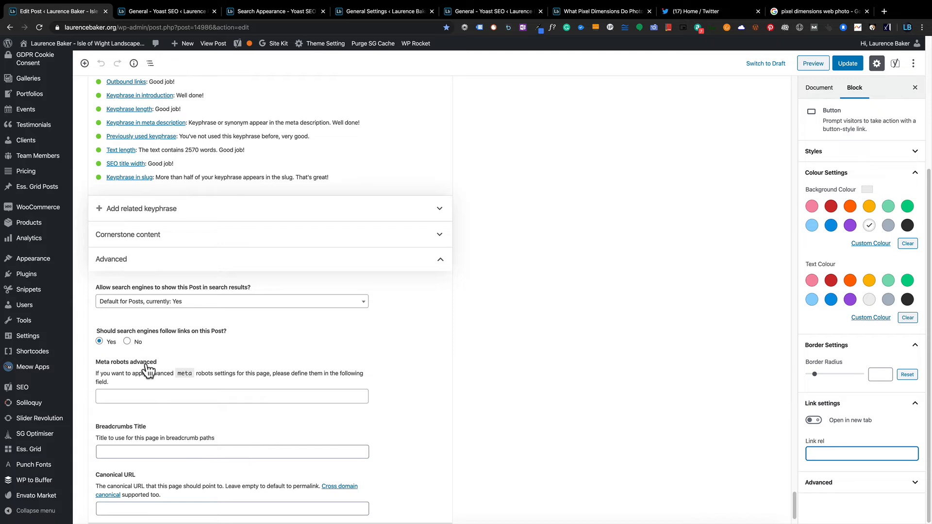
pyautogui.scroll(-1, 146, 369)
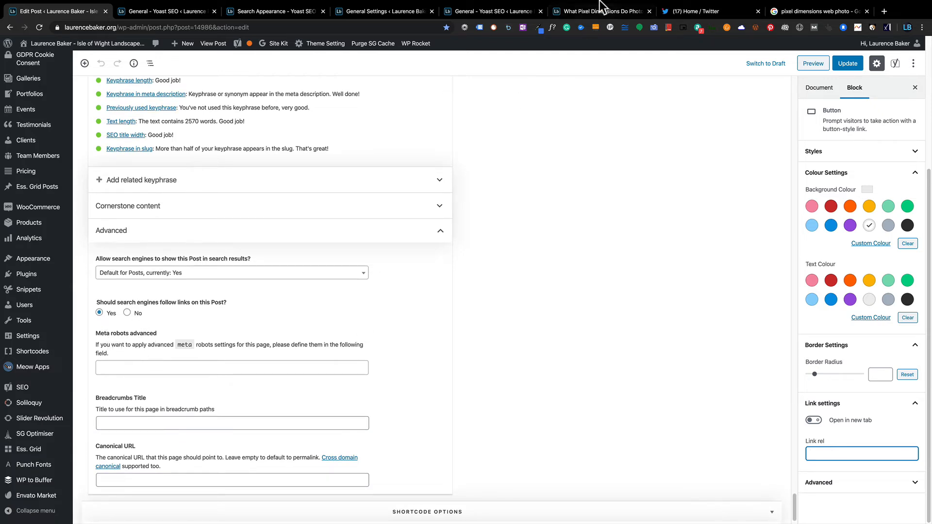
# Search the live post's Elements panel for 'robots' to find the meta robots tag.
pyautogui.click(608, 12)
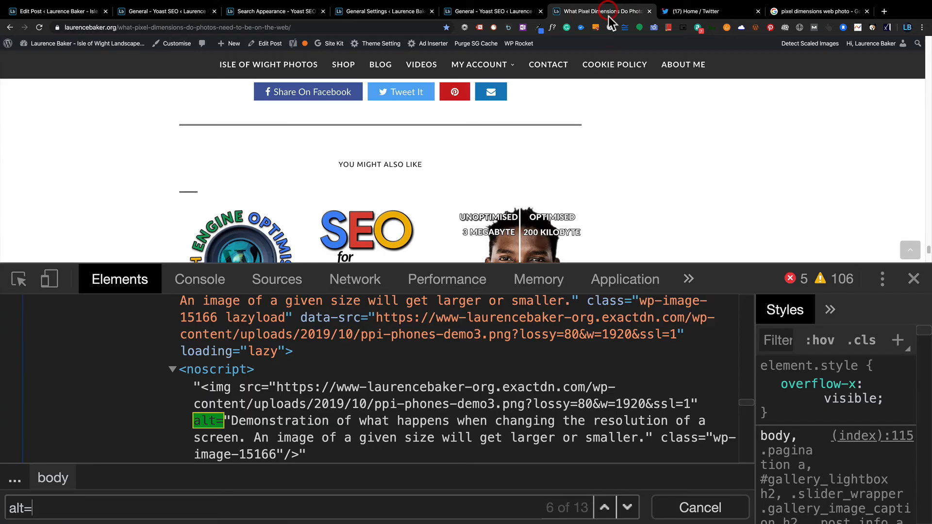
pyautogui.tripleClick(152, 513)
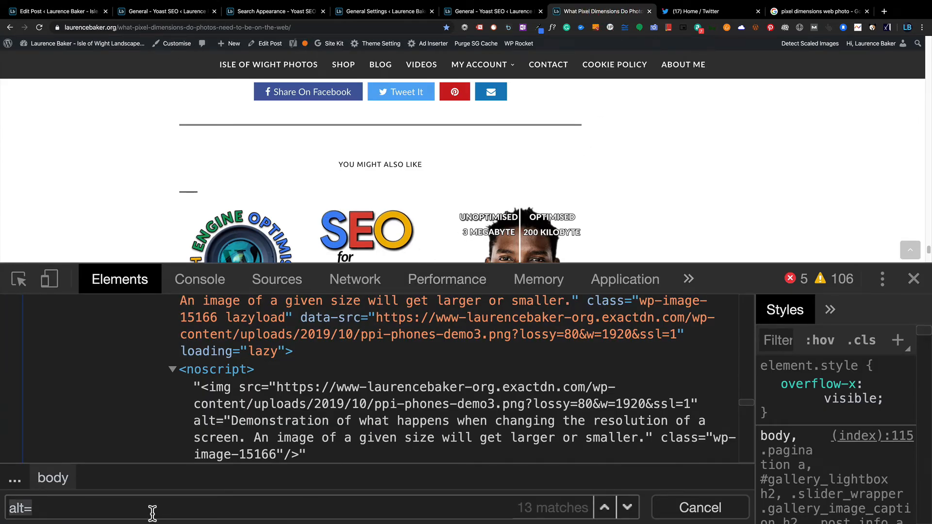
pyautogui.write('robot')
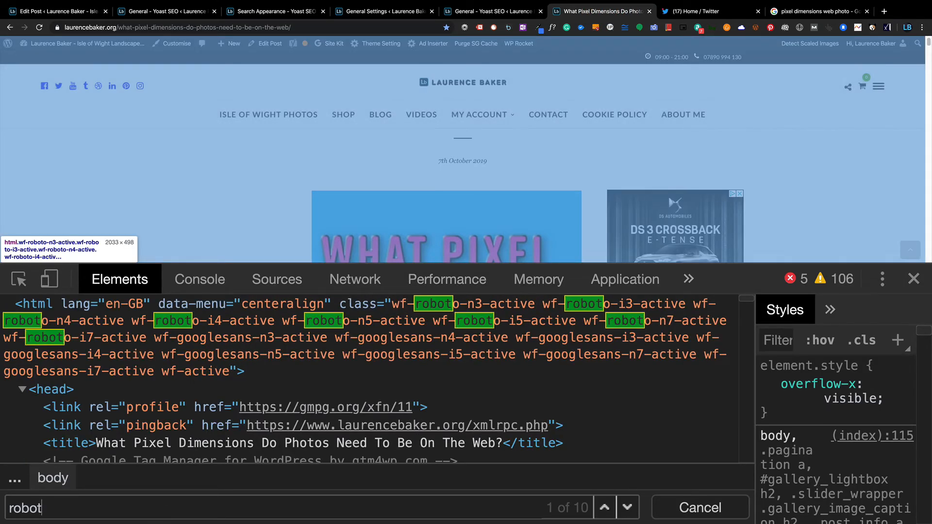
pyautogui.write('s')
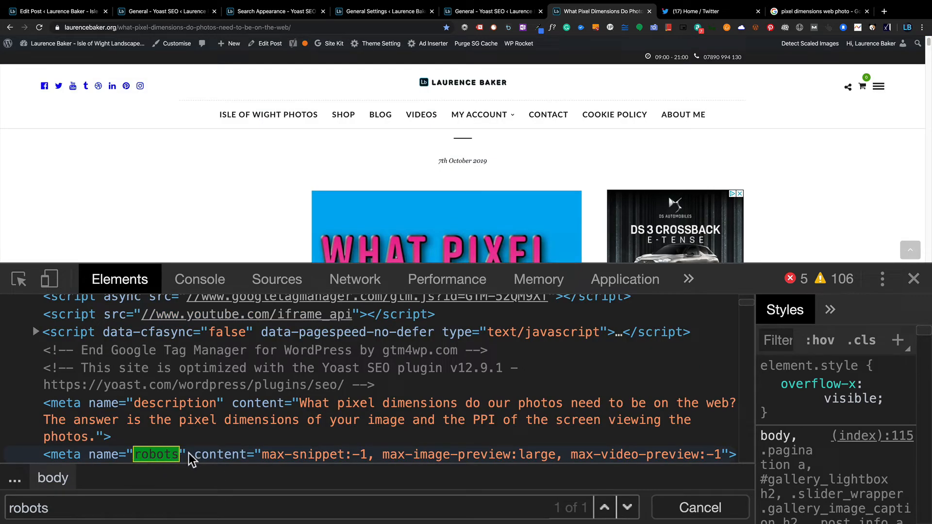
pyautogui.click(31, 12)
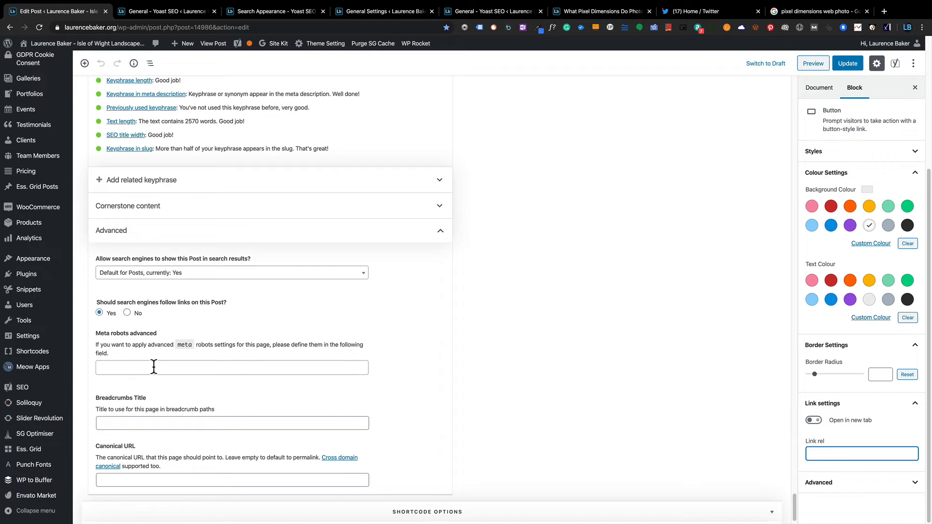
pyautogui.click(155, 423)
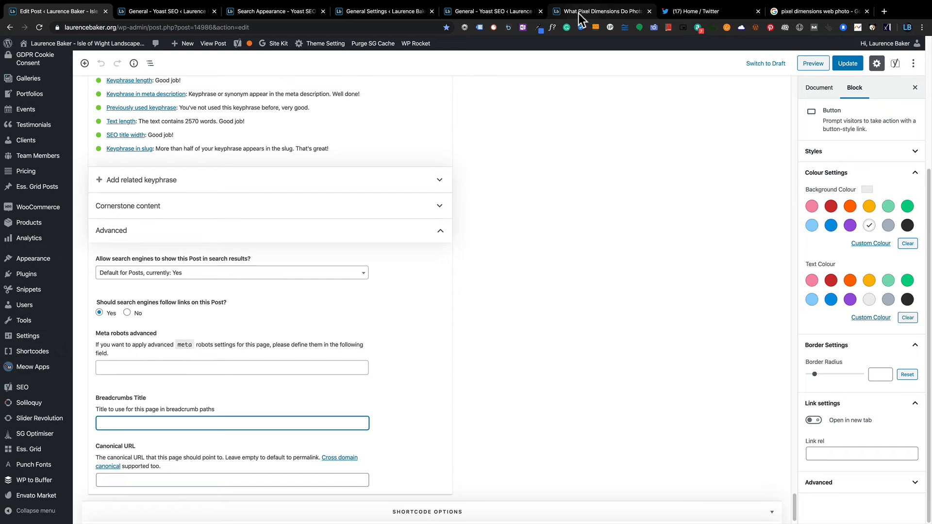
pyautogui.click(579, 13)
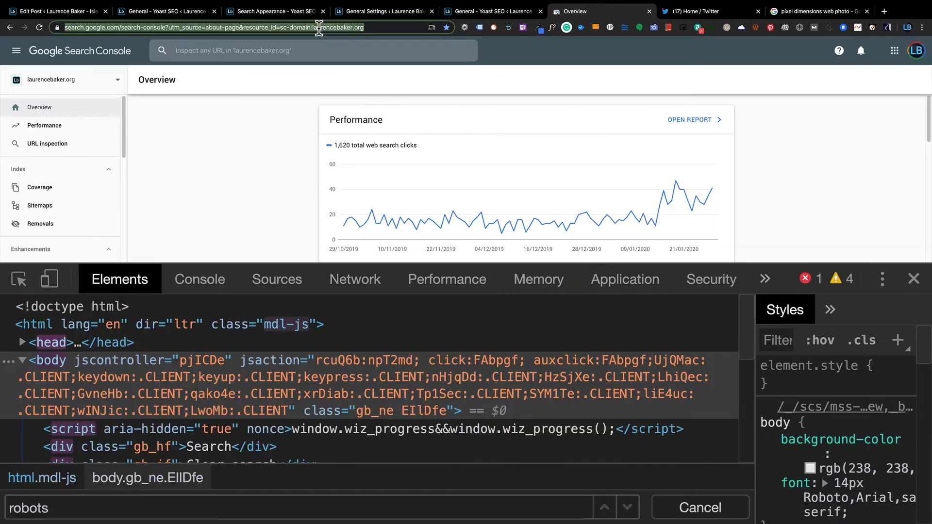
pyautogui.click(319, 28)
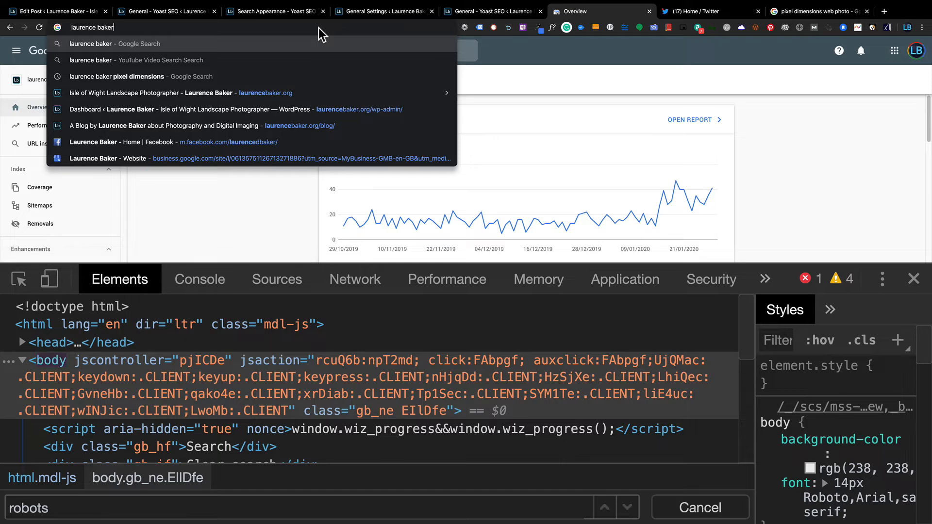
pyautogui.press('Return')
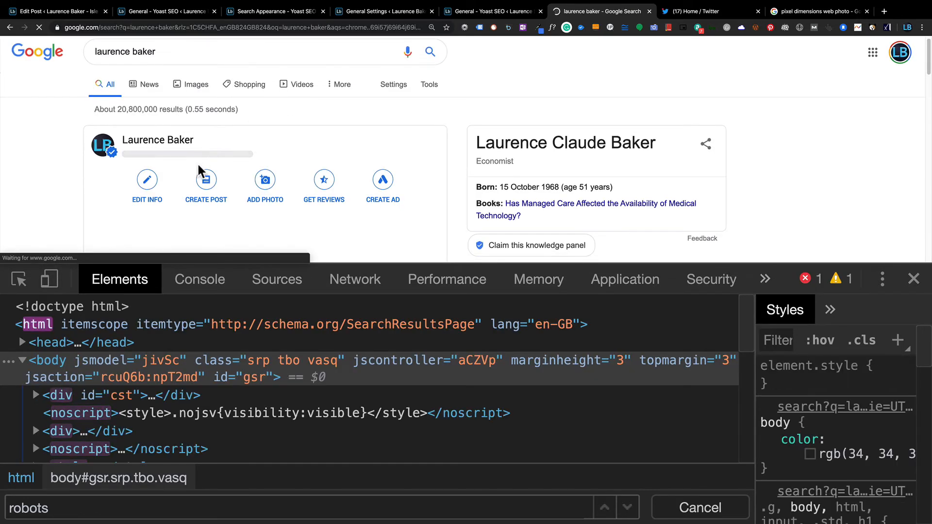
pyautogui.scroll(-10, 200, 174)
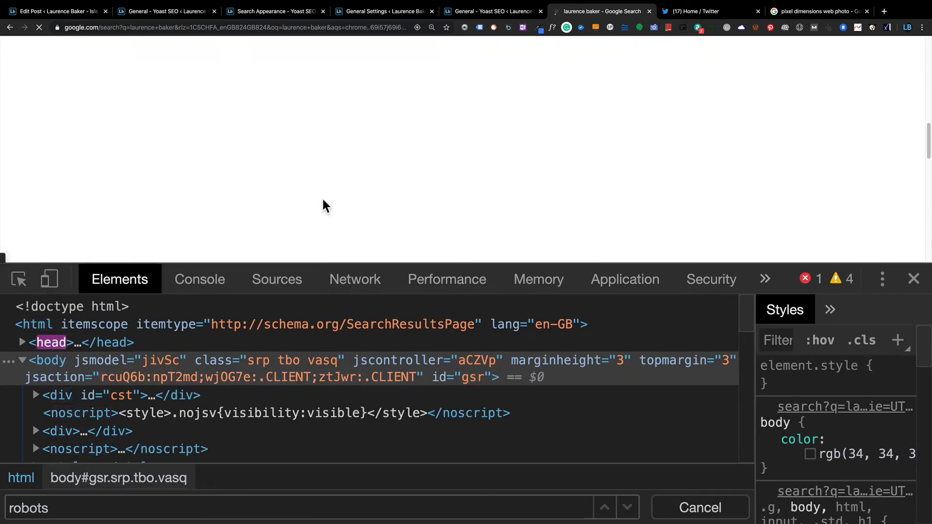
pyautogui.press('super+alt+i')
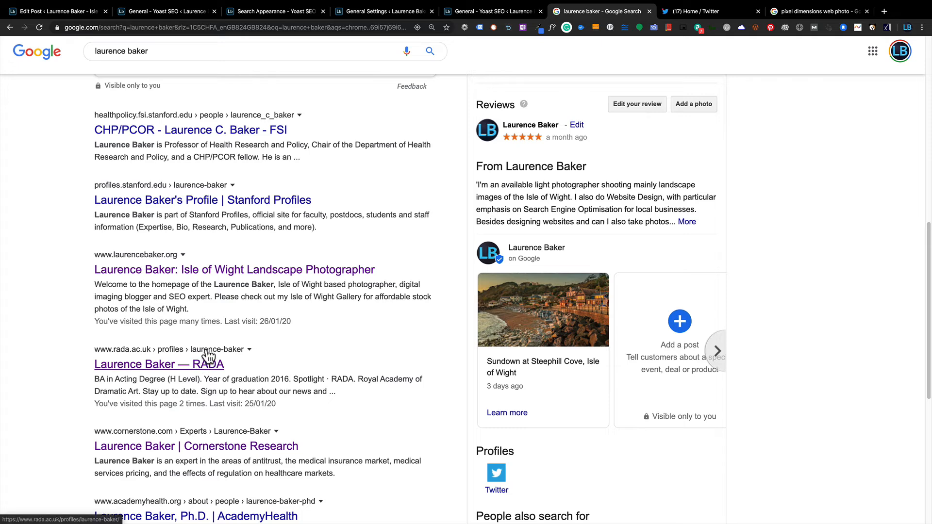
pyautogui.click(48, 16)
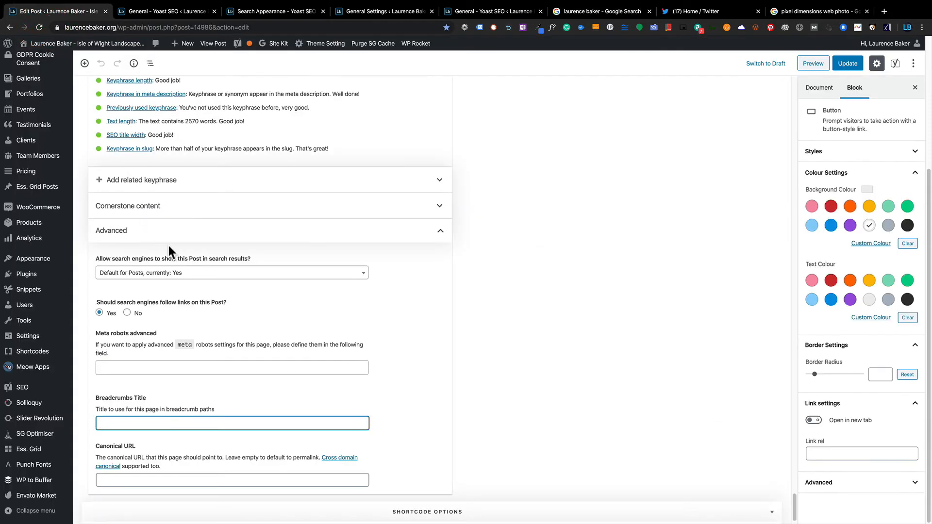
# Check the canonical URL field, then show the post's Readability analysis results.
pyautogui.scroll(-1, 168, 246)
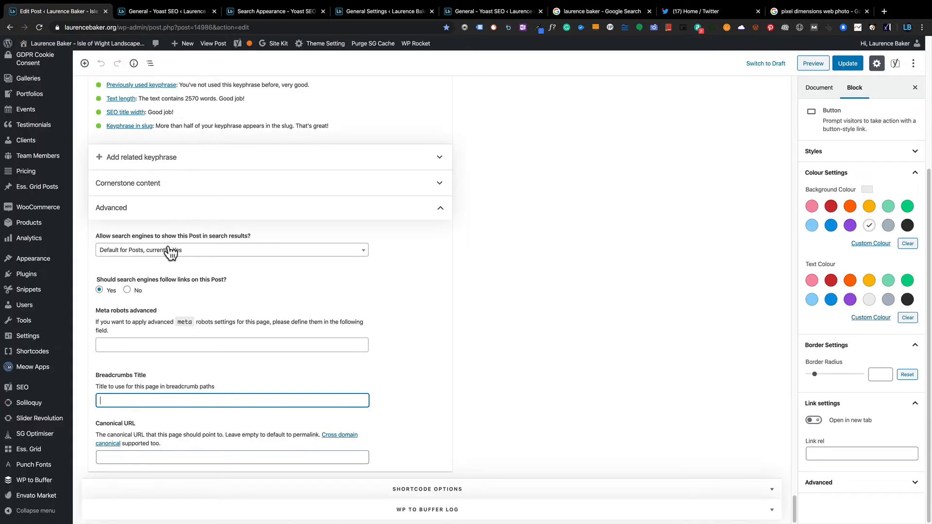
pyautogui.click(151, 456)
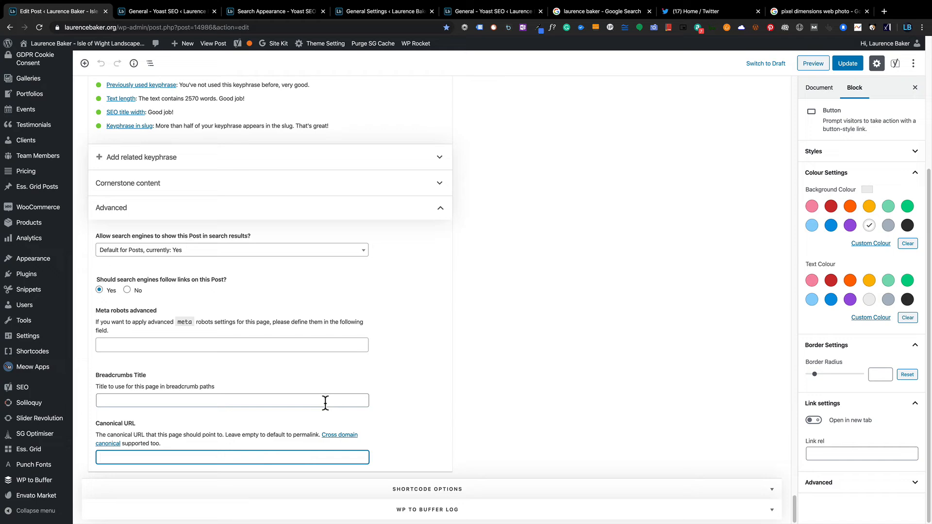
pyautogui.scroll(5, 340, 377)
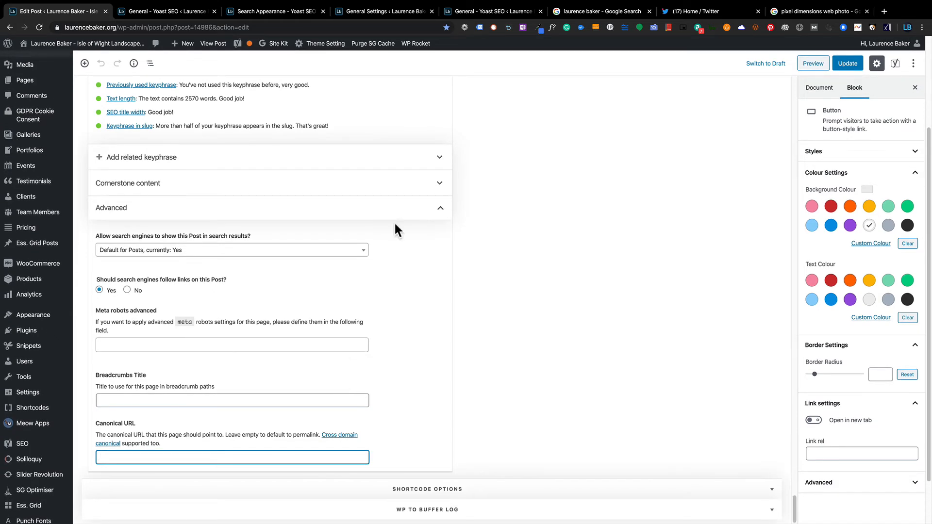
pyautogui.scroll(10, 439, 171)
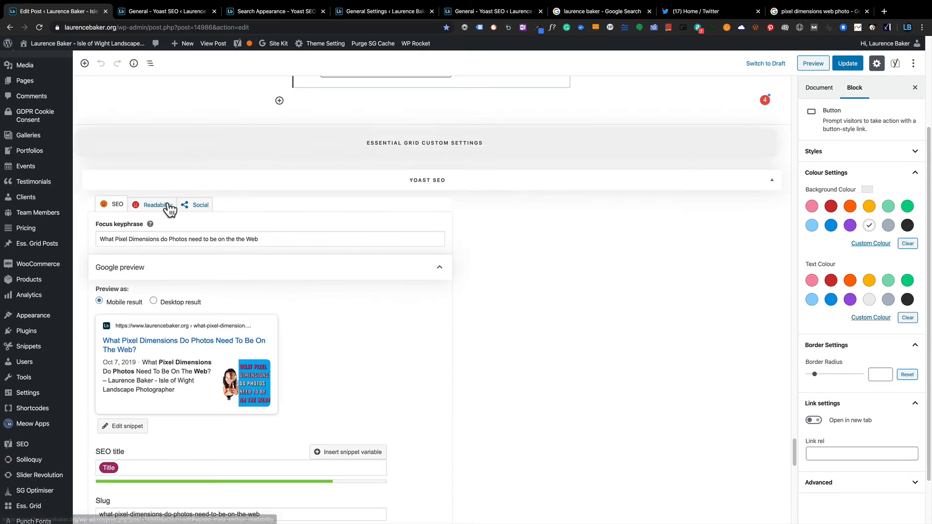
pyautogui.click(167, 209)
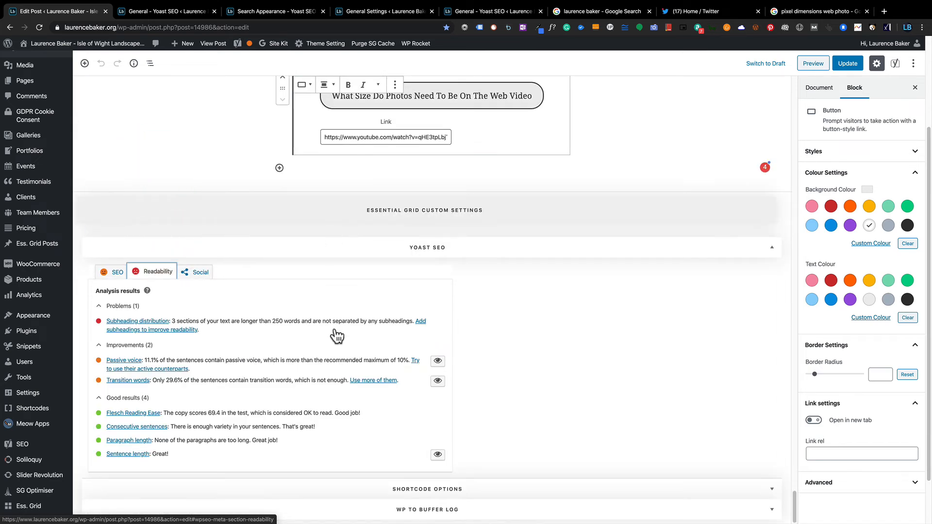
# Toggle passive-voice highlighting on and off, then open Yoast's transition-words article.
pyautogui.click(438, 364)
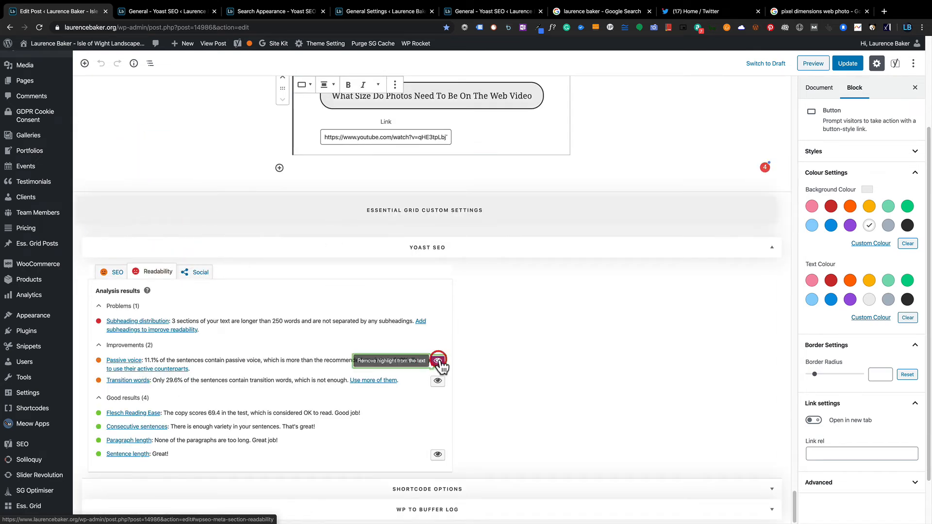
pyautogui.scroll(9, 575, 179)
pyautogui.scroll(20, 534, 148)
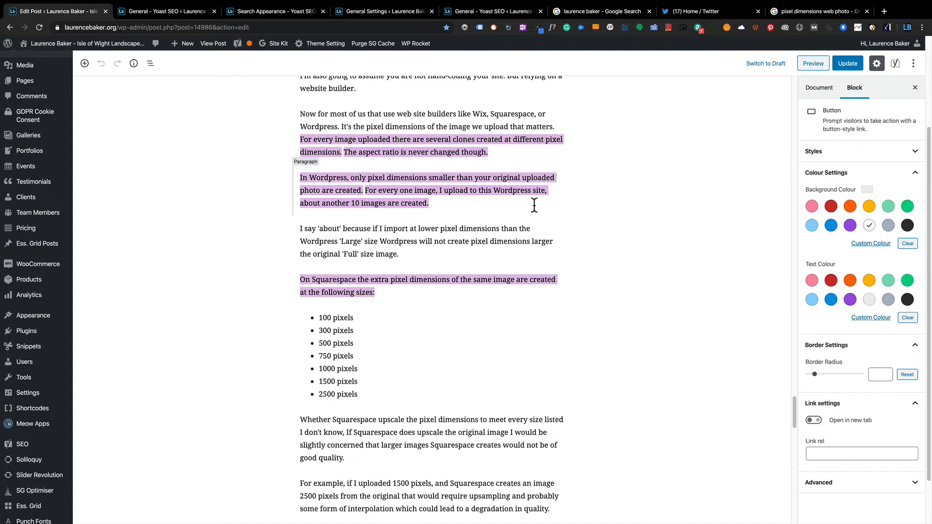
pyautogui.scroll(-15, 534, 205)
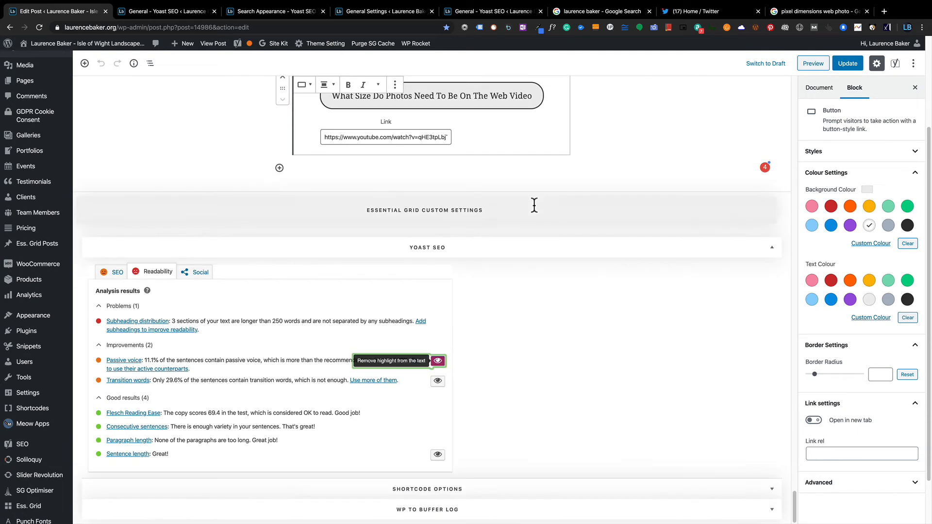
pyautogui.click(442, 363)
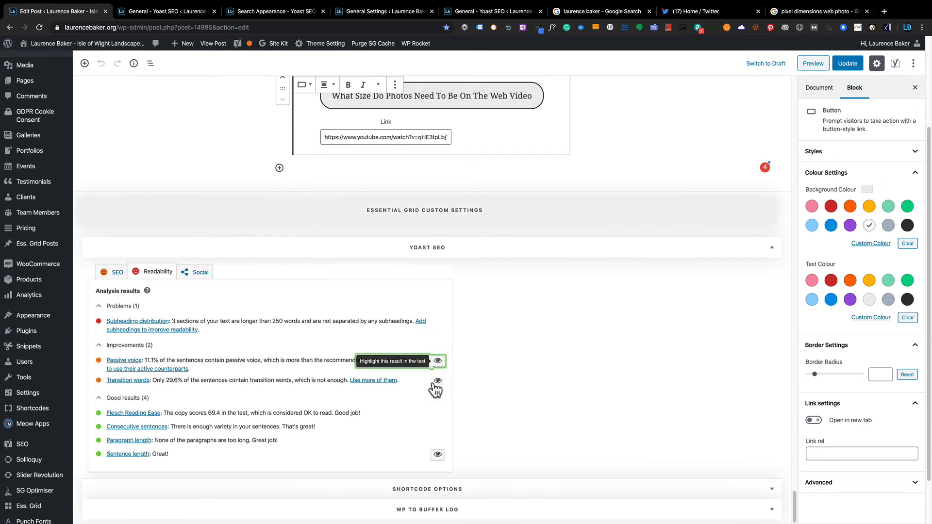
pyautogui.click(384, 381)
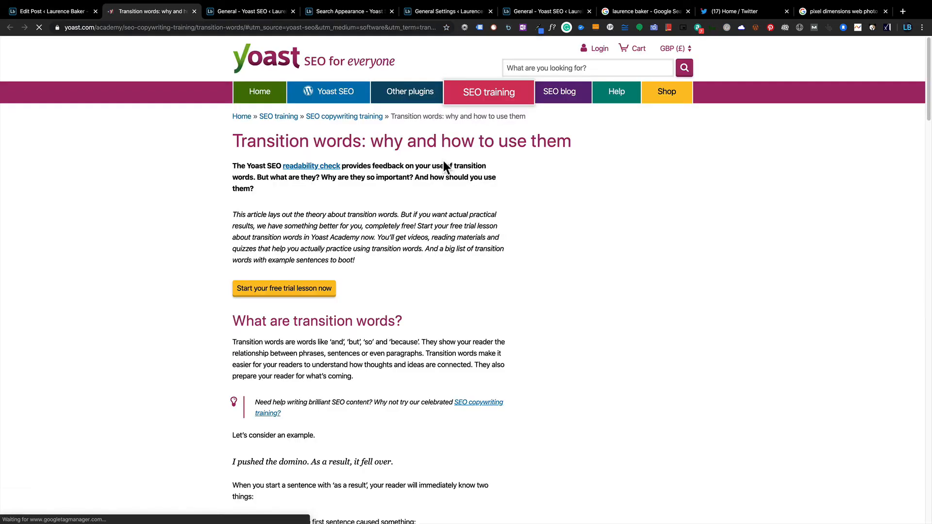
# Read the transition-words article down to its example words table, then return to the editor.
pyautogui.scroll(-7, 442, 246)
pyautogui.scroll(-10, 442, 246)
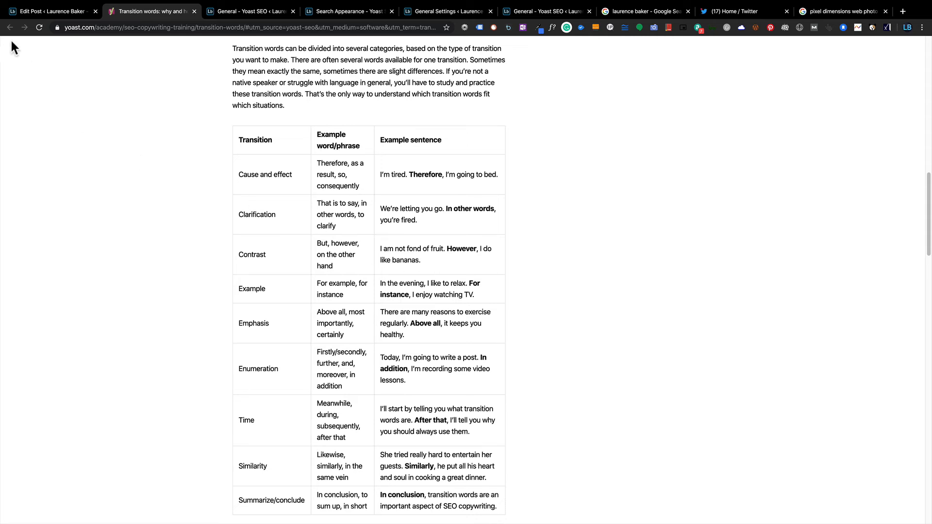
pyautogui.click(54, 11)
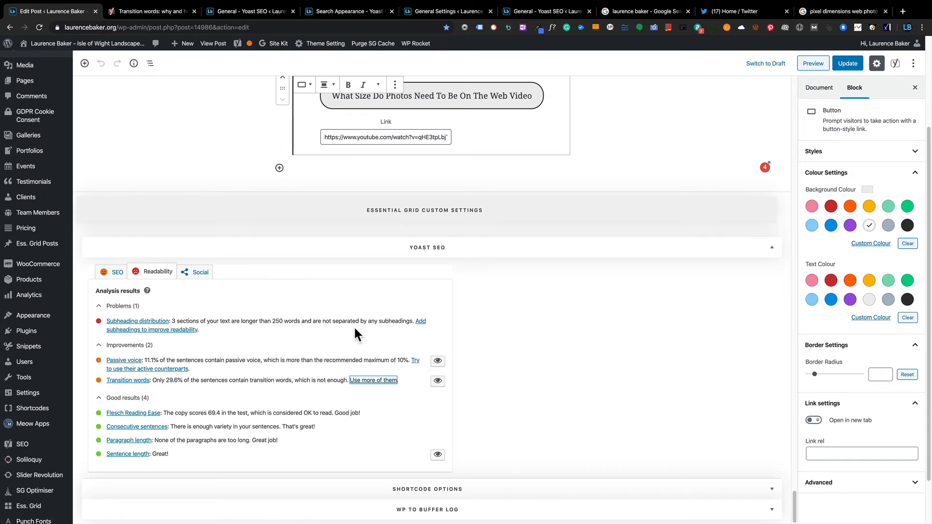
# Read the Readability tab results: 1 problem, 2 improvements and 4 good results.
pyautogui.scroll(10, 353, 325)
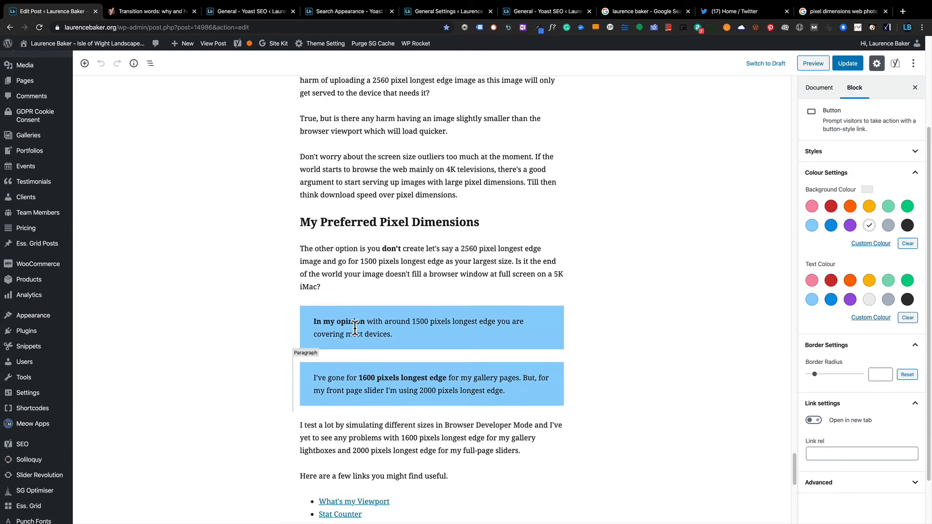
pyautogui.scroll(5, 354, 328)
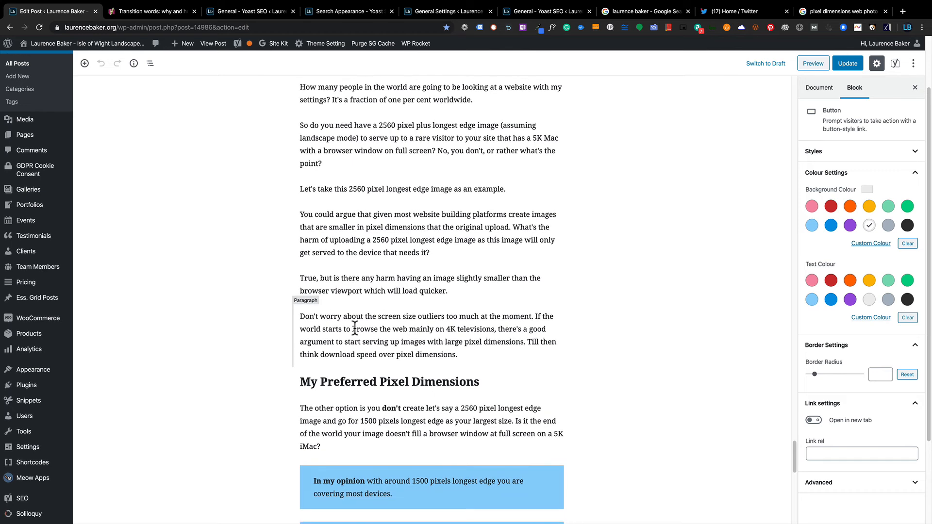
pyautogui.scroll(-15, 355, 328)
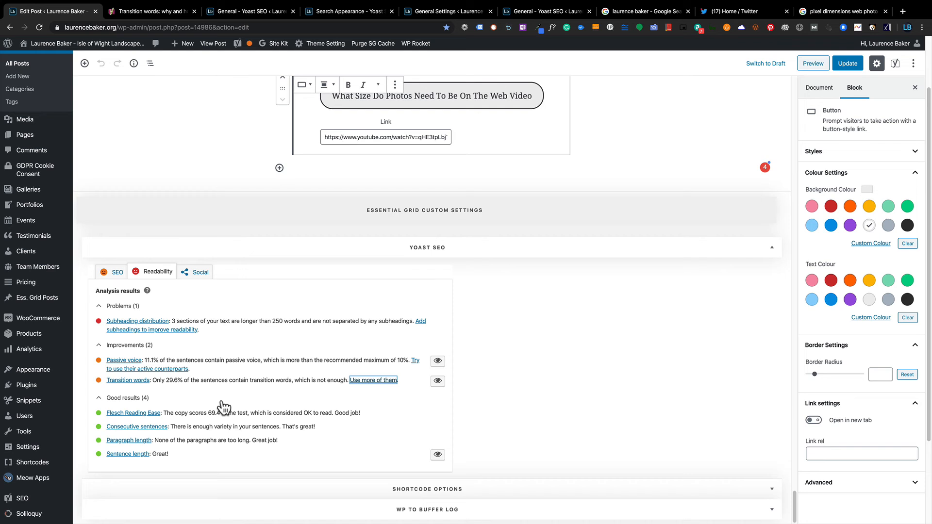
# Check that Yoast's Facebook and Twitter titles, descriptions and images are empty, then update the post.
pyautogui.click(199, 272)
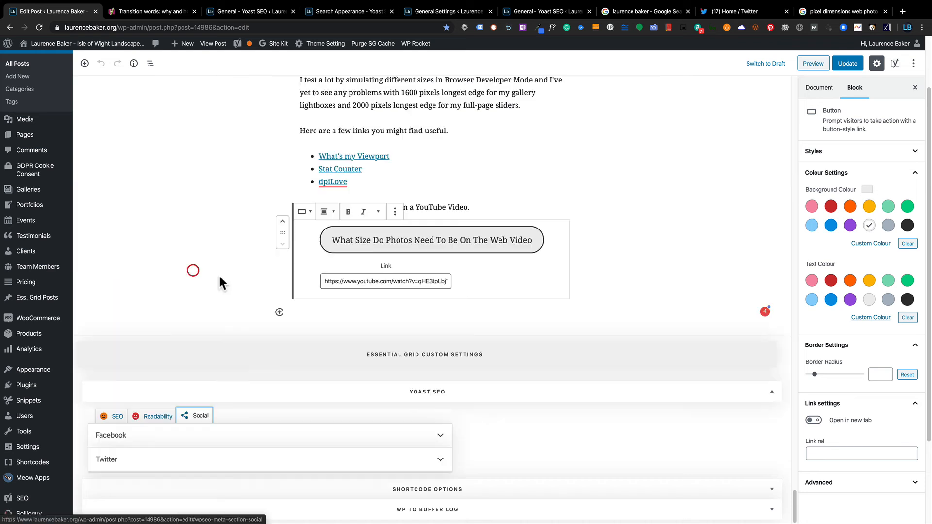
pyautogui.click(243, 433)
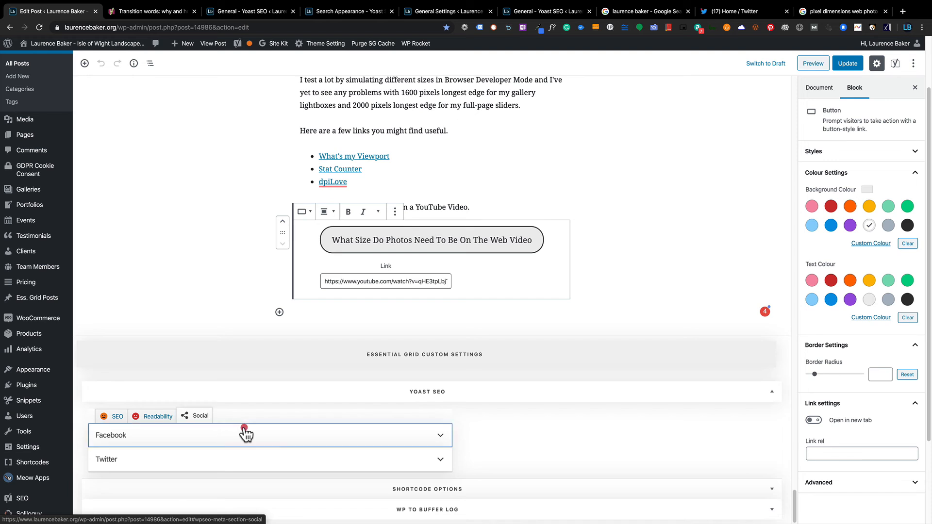
pyautogui.scroll(-2, 260, 395)
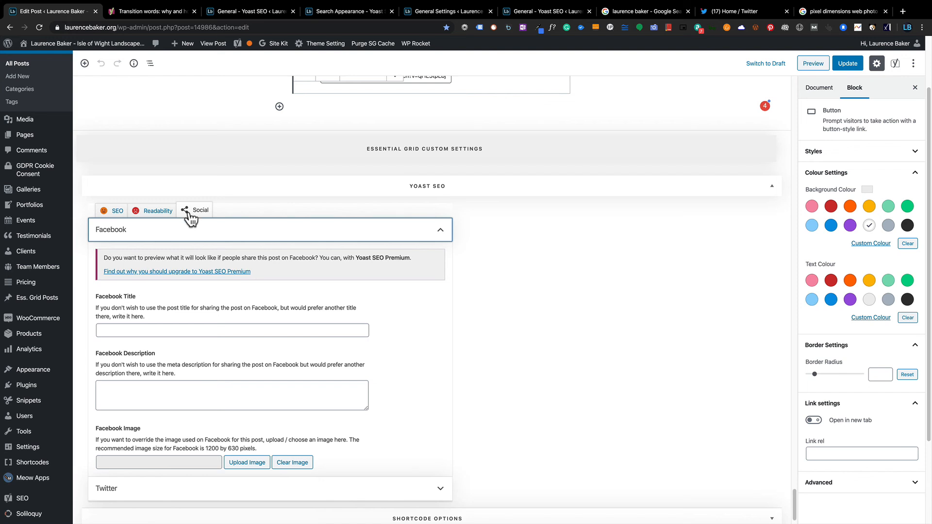
pyautogui.scroll(-1, 198, 443)
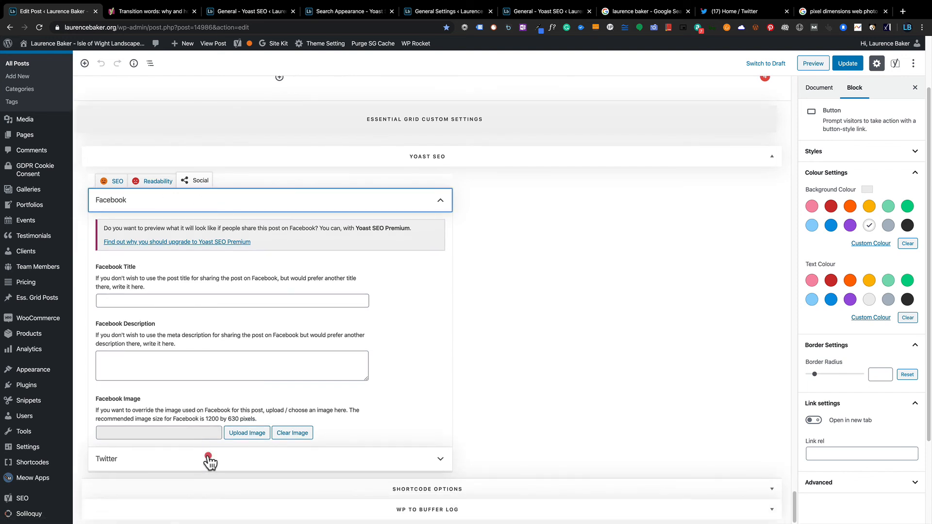
pyautogui.click(208, 460)
pyautogui.scroll(-4, 208, 458)
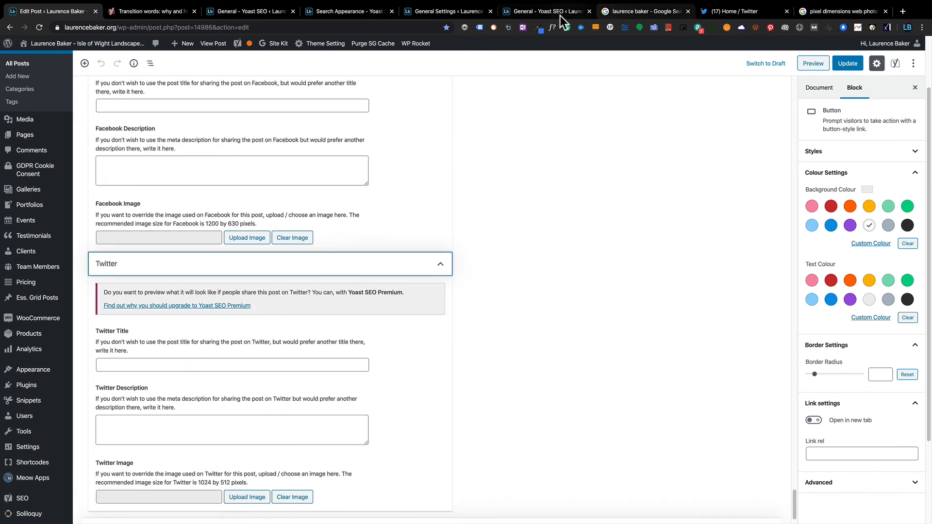
pyautogui.hotkey('ctrl', 's')
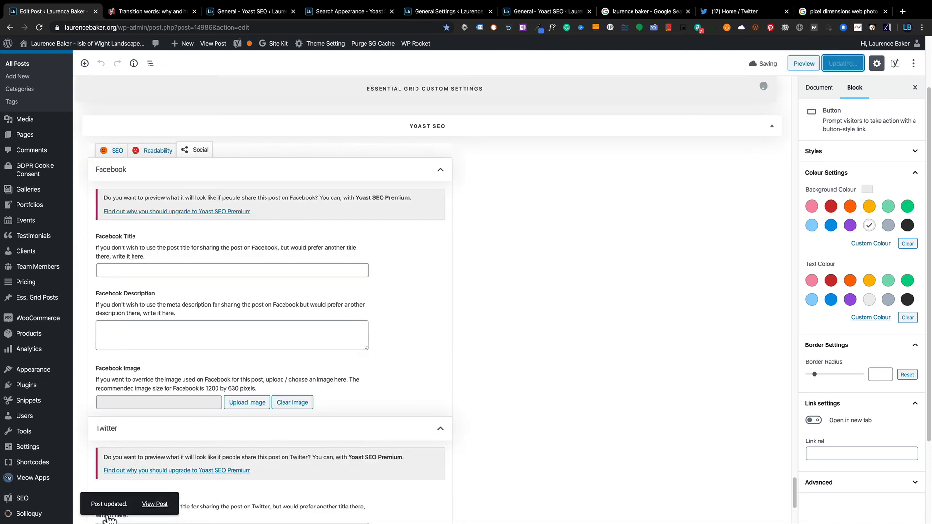
# Tweet a link to the live What Pixel Dimensions post from its share options.
pyautogui.click(161, 503)
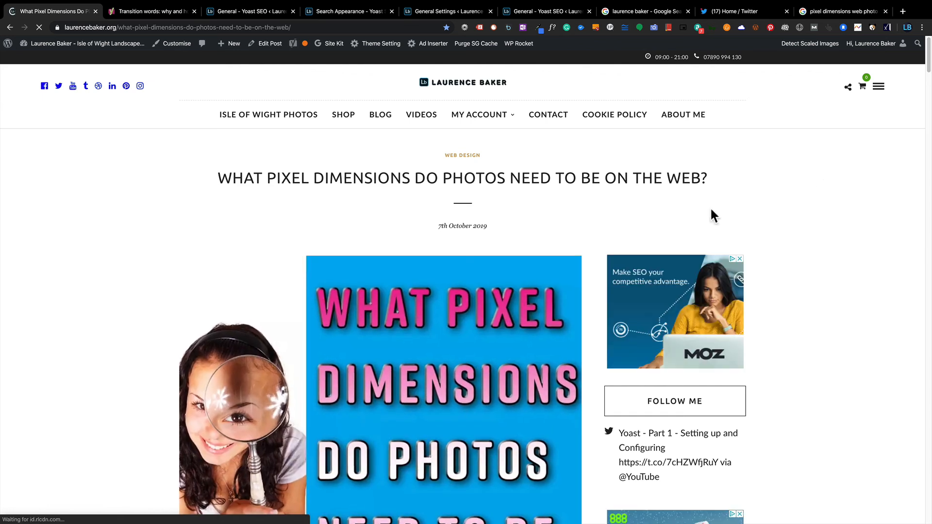
pyautogui.click(848, 89)
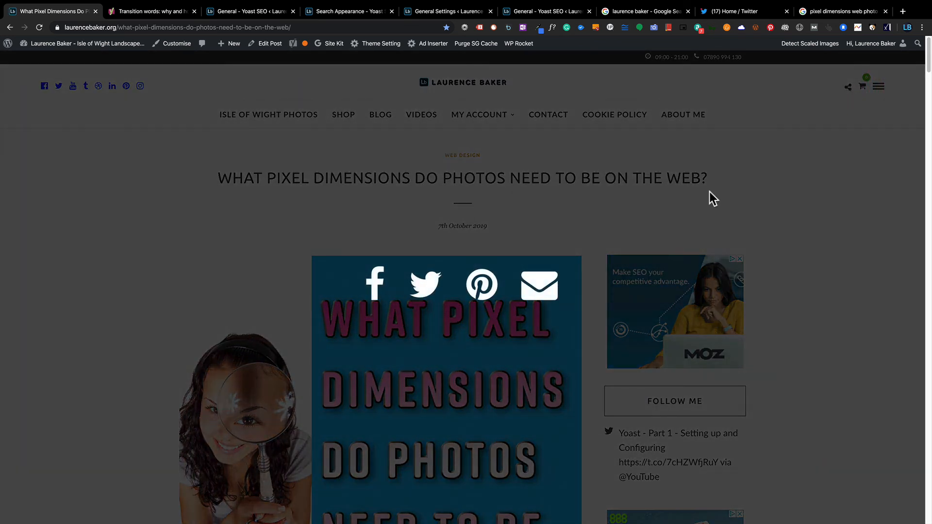
pyautogui.click(426, 280)
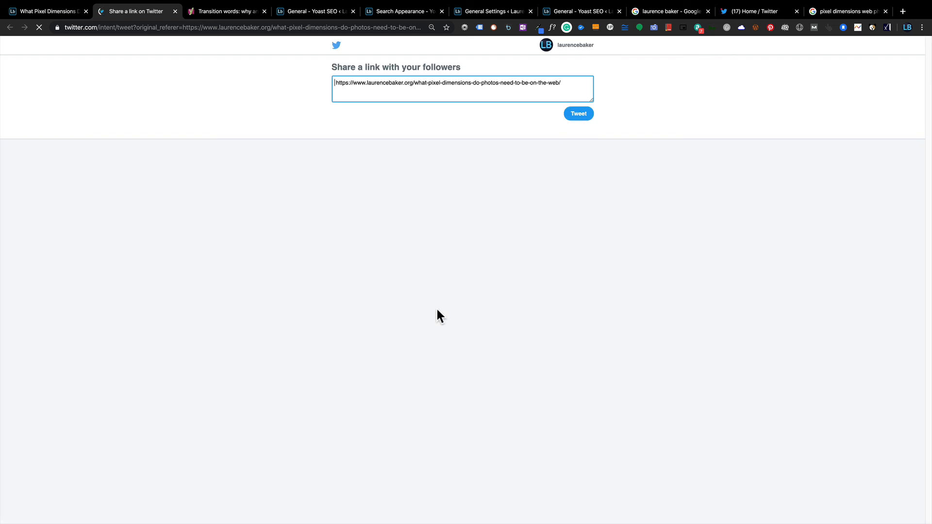
pyautogui.click(574, 115)
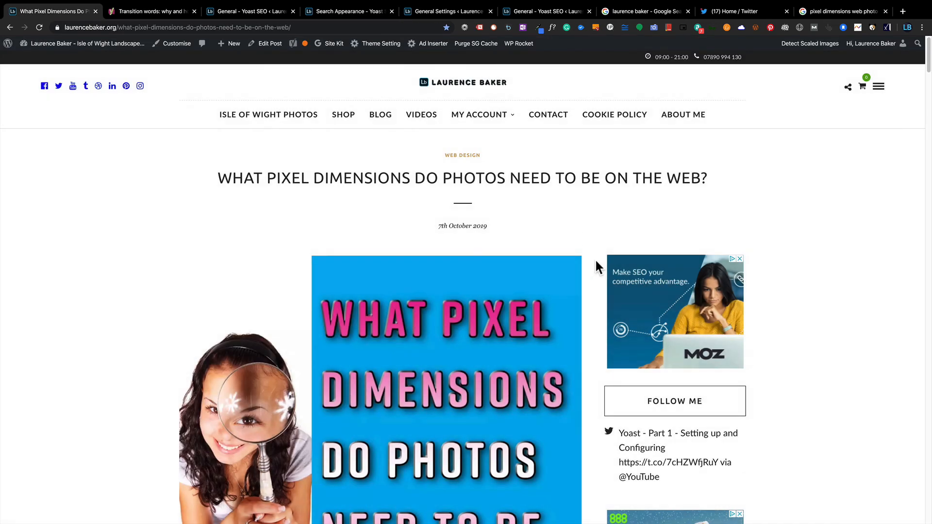
# Confirm the new tweet with its image card appears on the Twitter profile.
pyautogui.click(730, 11)
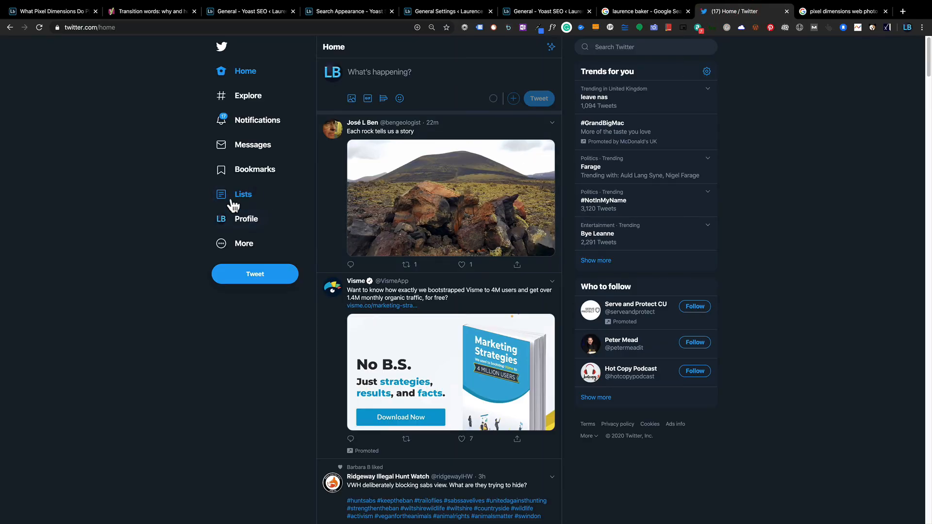
pyautogui.click(243, 222)
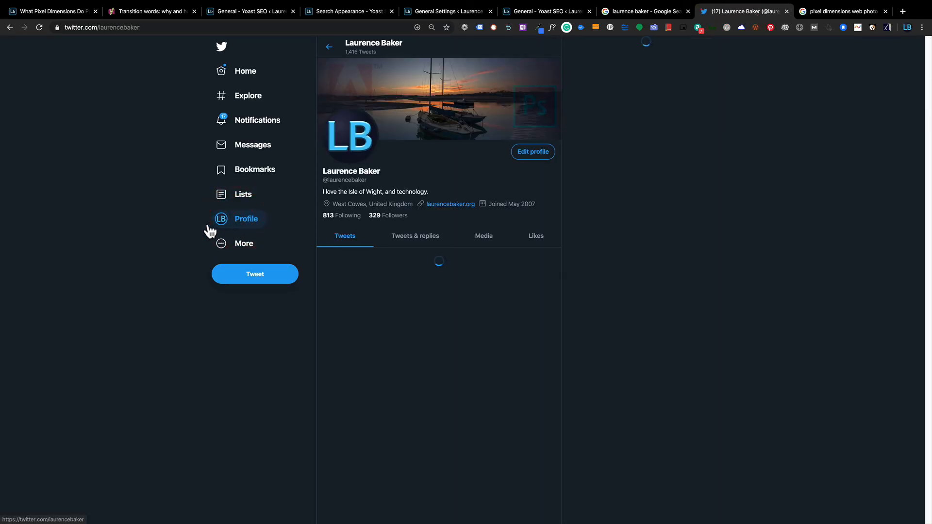
pyautogui.scroll(-2, 437, 291)
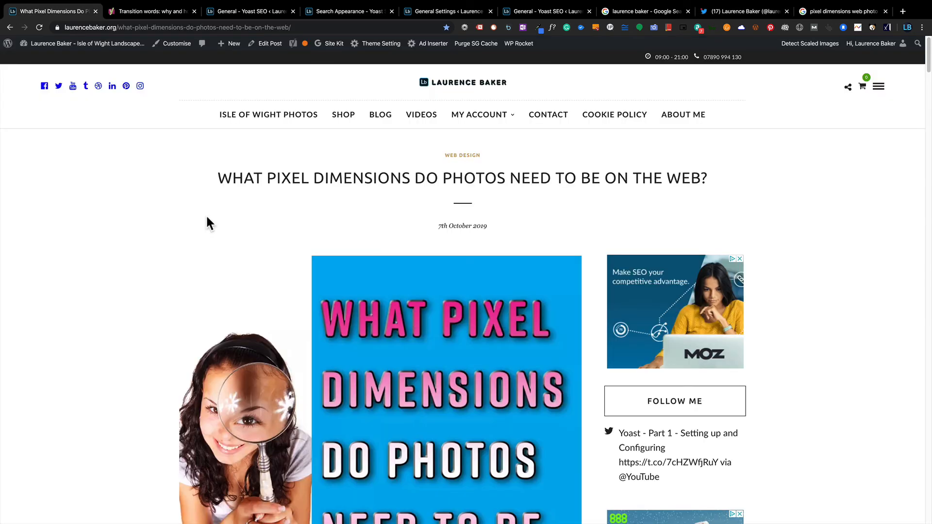
# In DevTools Elements, search 'og:' and step through the Open Graph tags up to og:site_name.
pyautogui.press('super+alt+i')
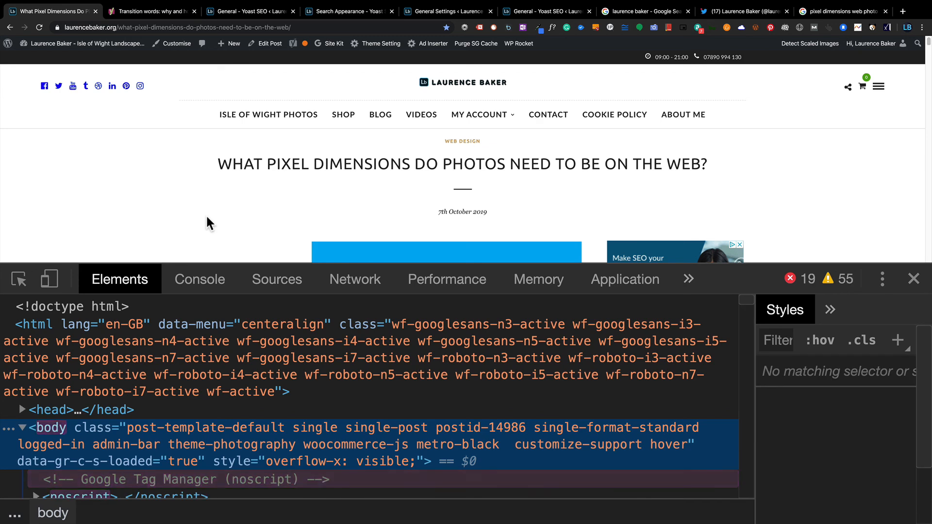
pyautogui.hotkey('ctrl', 'f')
pyautogui.write('og:')
pyautogui.scroll(-2, 173, 449)
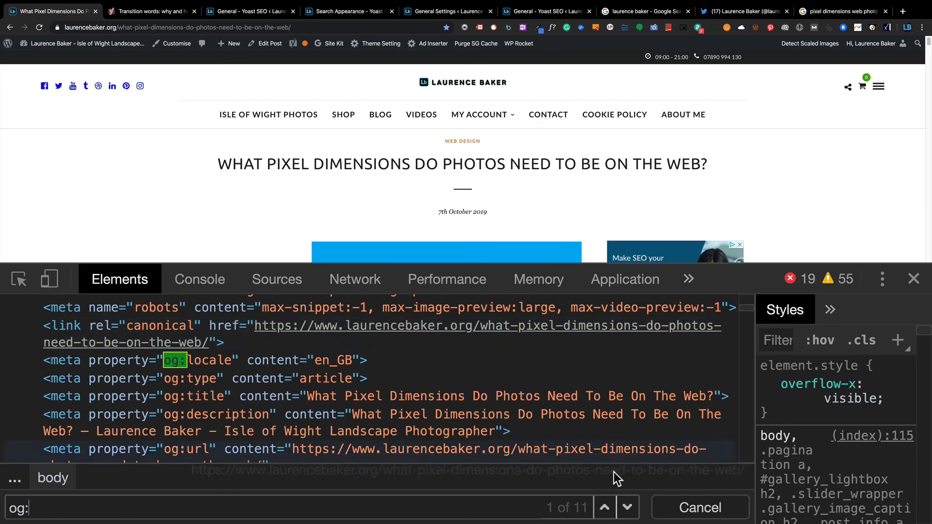
pyautogui.click(628, 507)
pyautogui.click(628, 507)
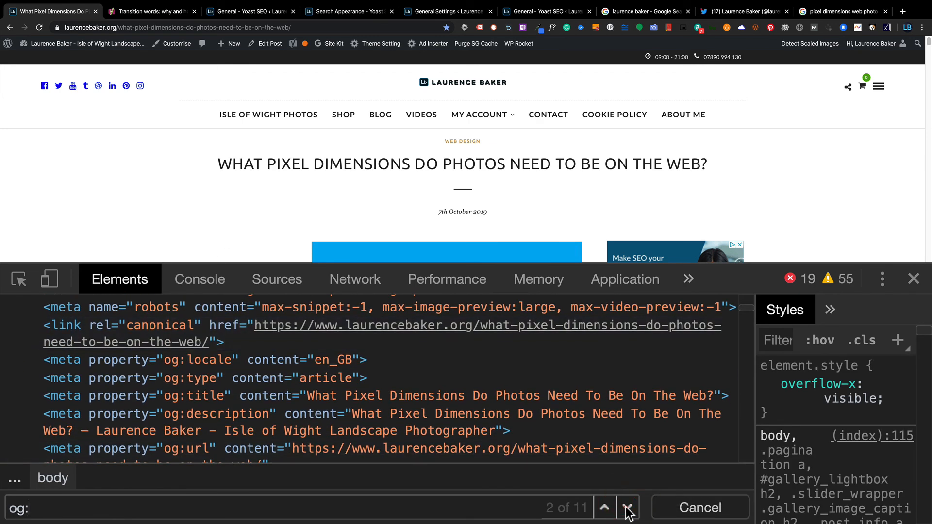
pyautogui.click(627, 508)
pyautogui.click(628, 508)
pyautogui.click(627, 508)
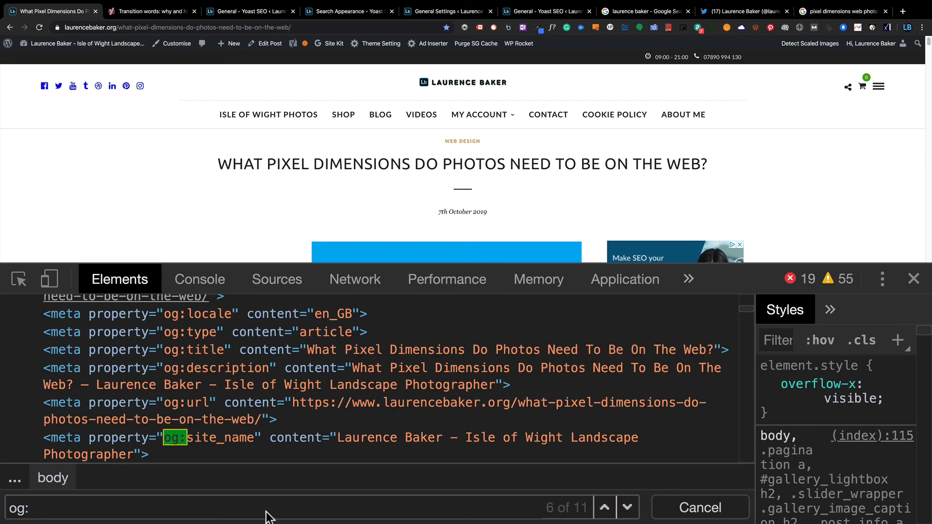
# Search 'twitter' and step through the Twitter tags: title, site and creator.
pyautogui.click(147, 509)
pyautogui.press('BackSpace')
pyautogui.press('BackSpace')
pyautogui.press('BackSpace')
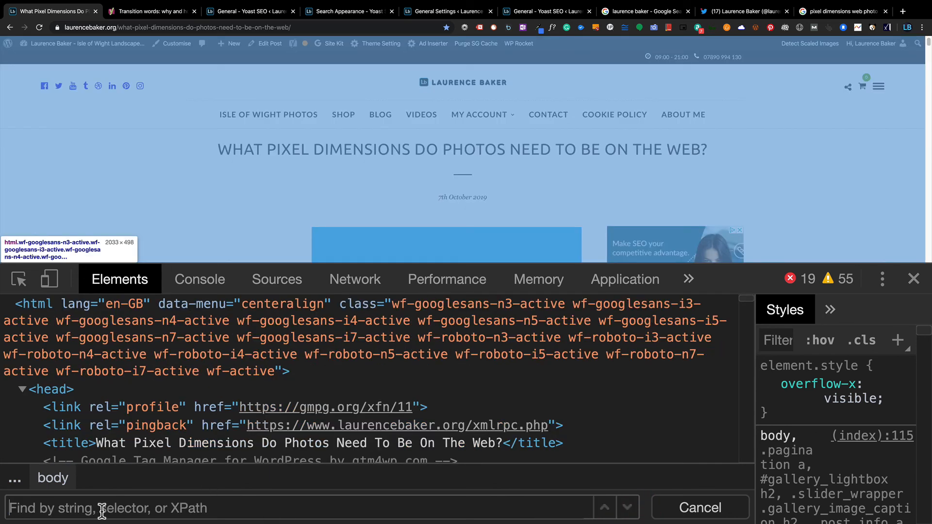
pyautogui.write('t')
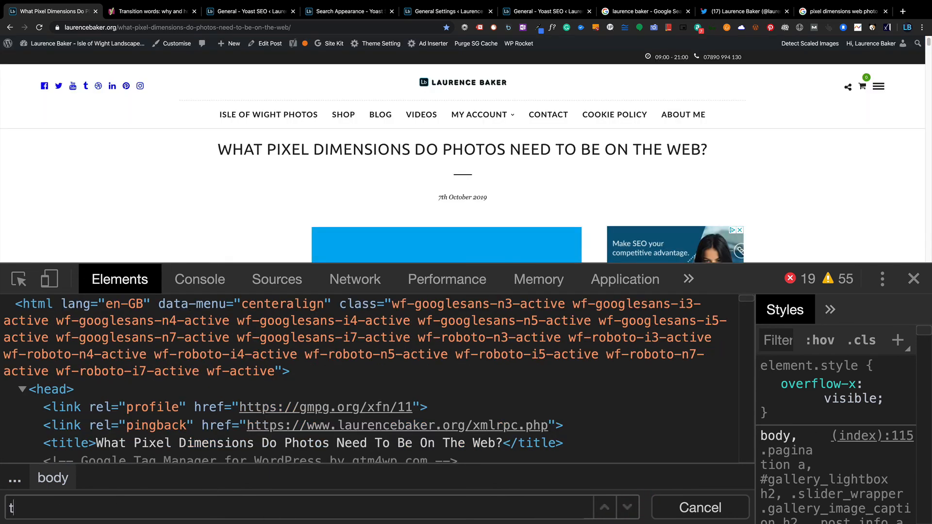
pyautogui.write('witter')
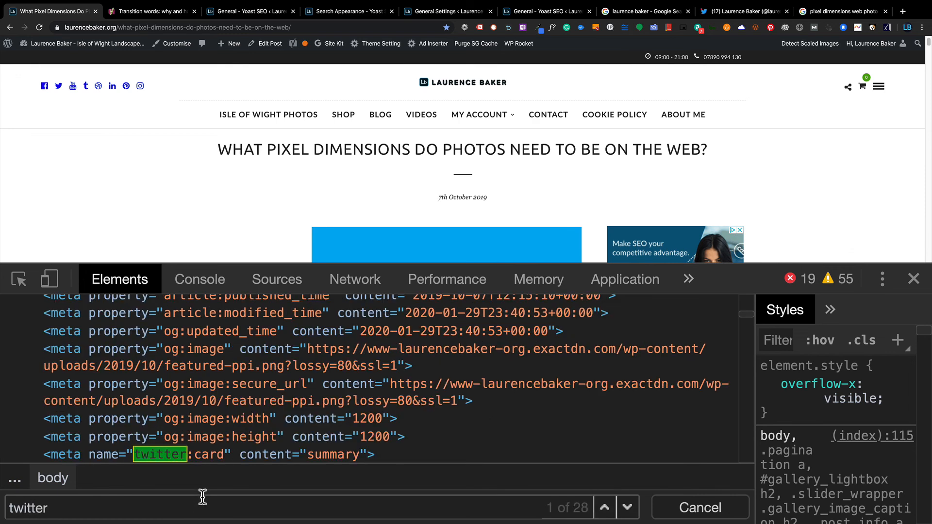
pyautogui.scroll(-1, 206, 456)
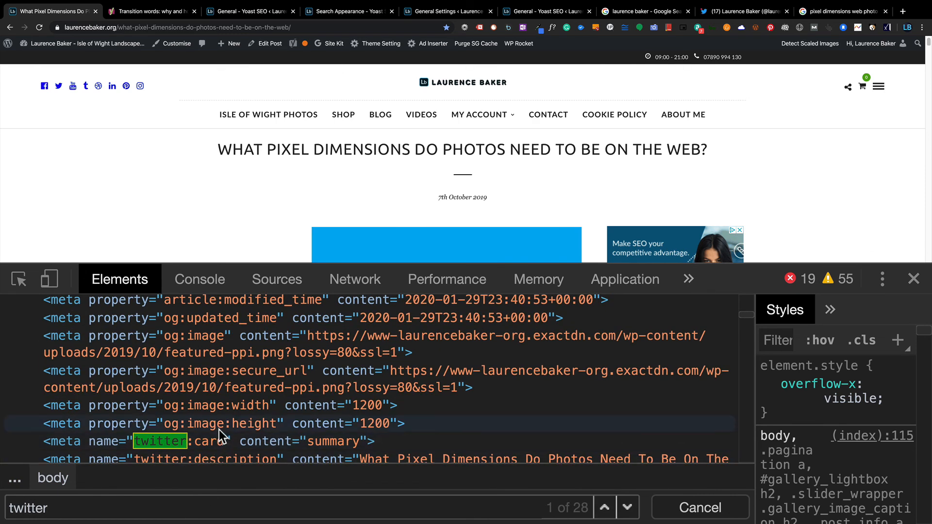
pyautogui.click(627, 508)
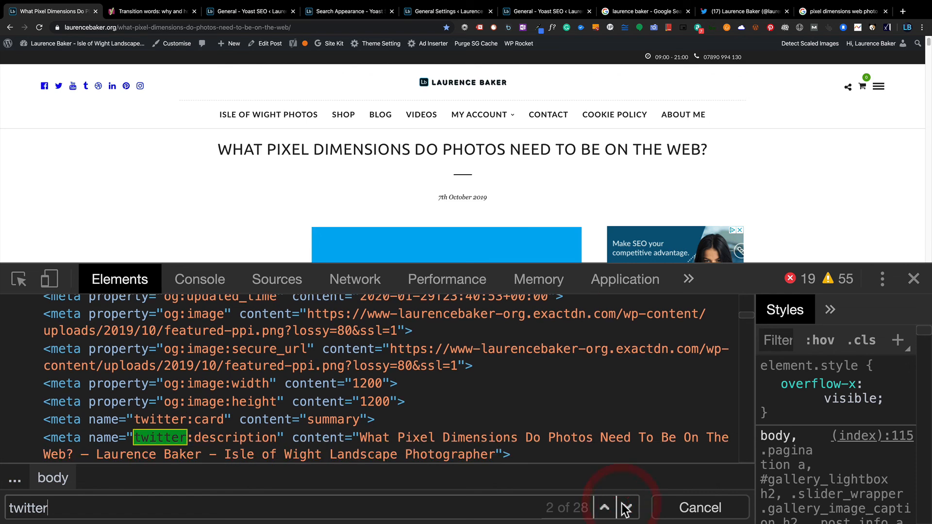
pyautogui.click(627, 507)
pyautogui.click(627, 507)
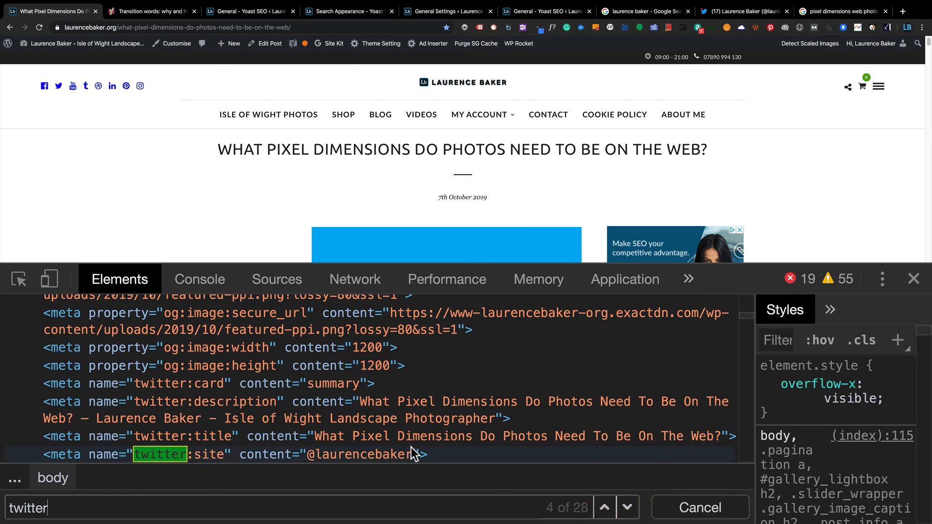
pyautogui.click(627, 508)
pyautogui.click(626, 507)
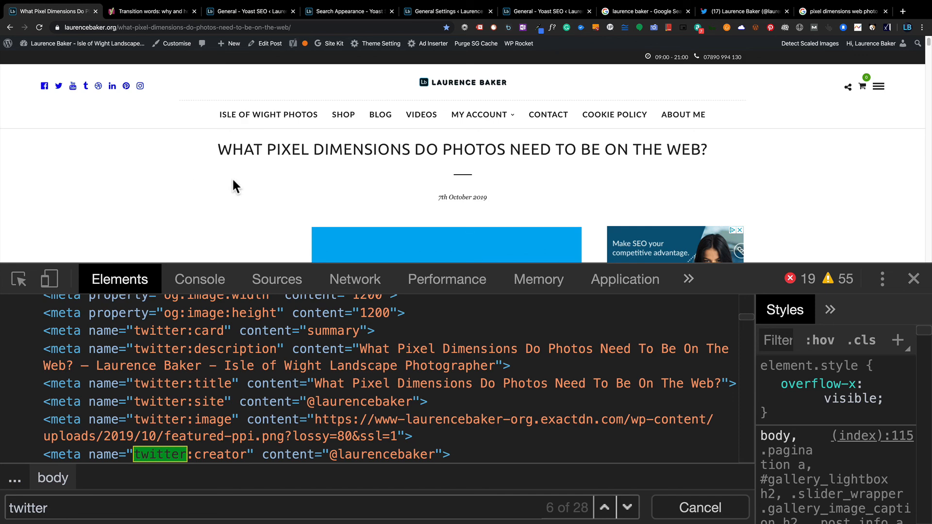
pyautogui.scroll(-3, 287, 182)
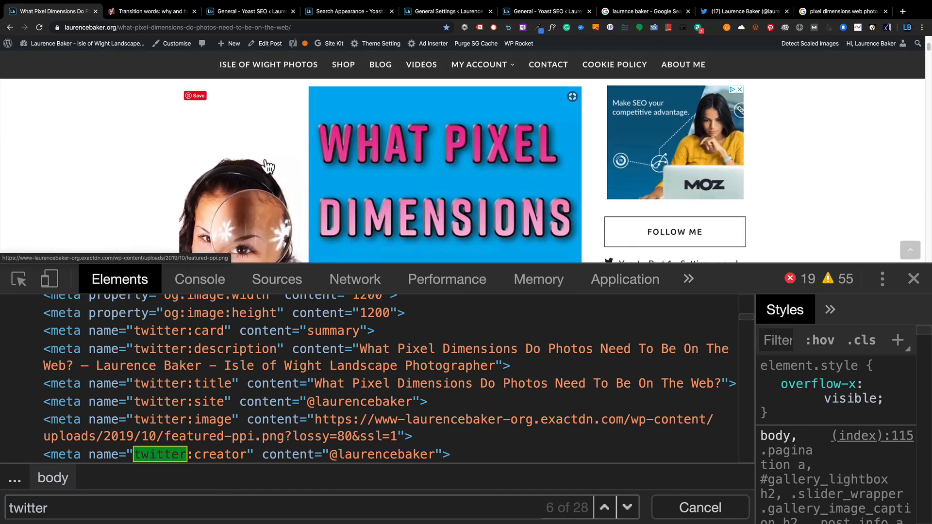
pyautogui.click(745, 11)
# Delete the What Pixel Dimensions tweet and confirm, then go back to the live post's tab.
pyautogui.click(552, 200)
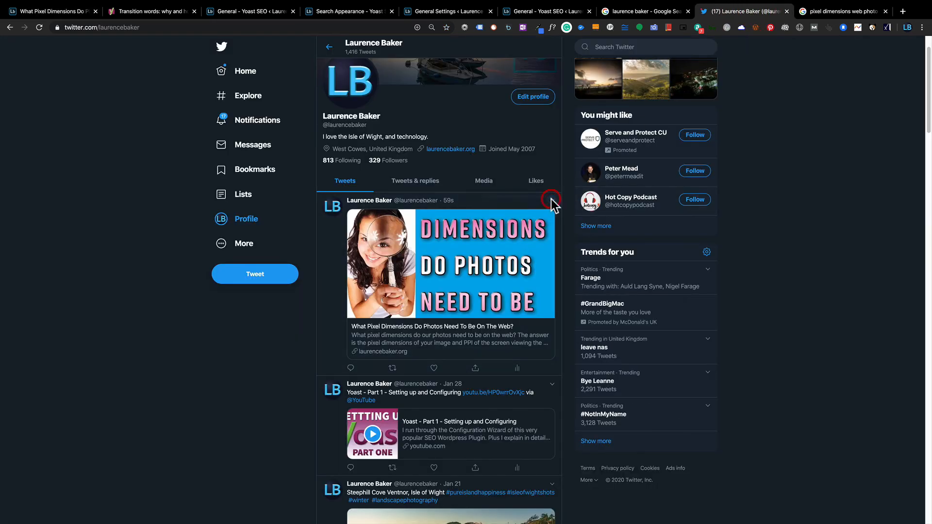
pyautogui.click(505, 206)
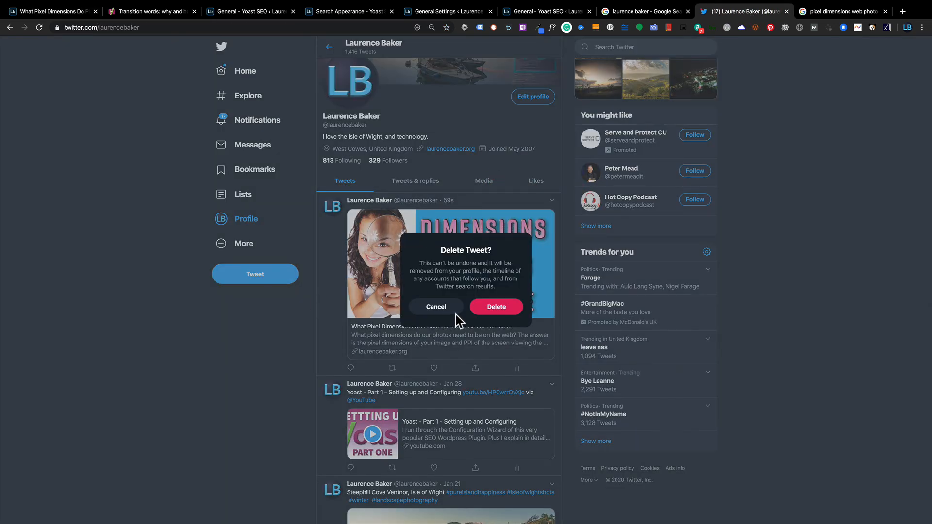
pyautogui.click(485, 310)
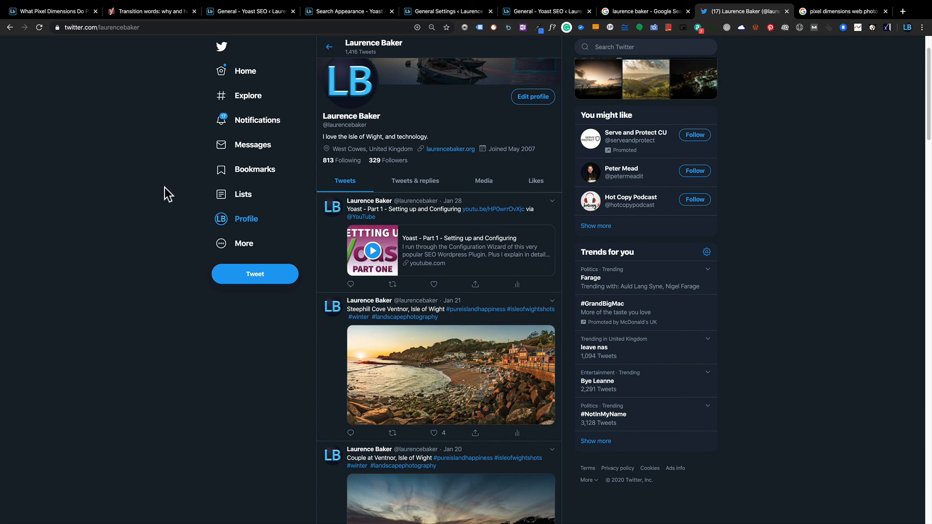
pyautogui.click(36, 11)
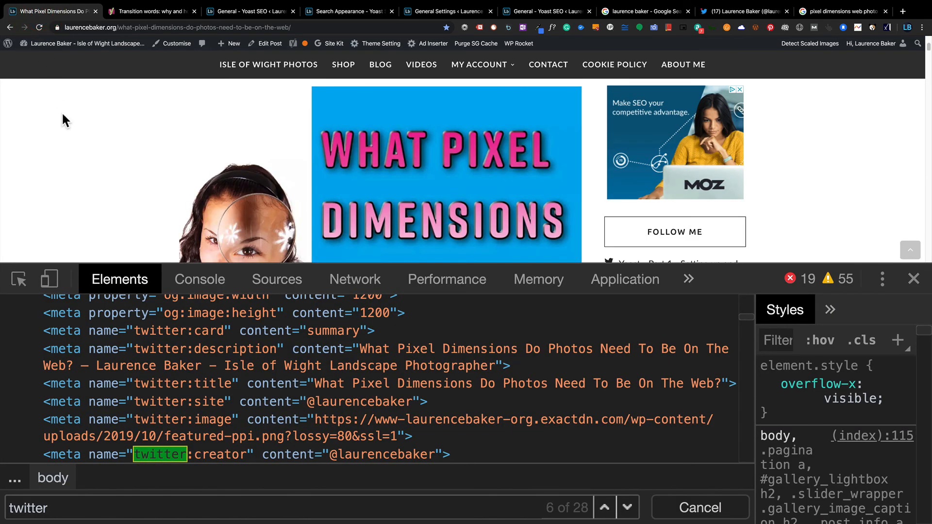